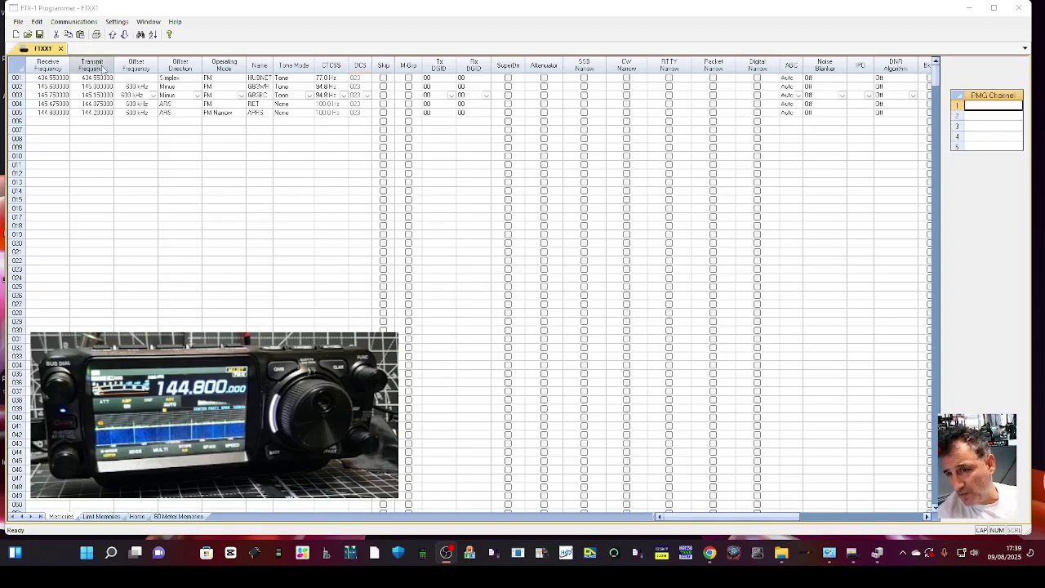
# - Confirm the radio's serial port as Com 18 in the communications setup
pyautogui.click(82, 22)
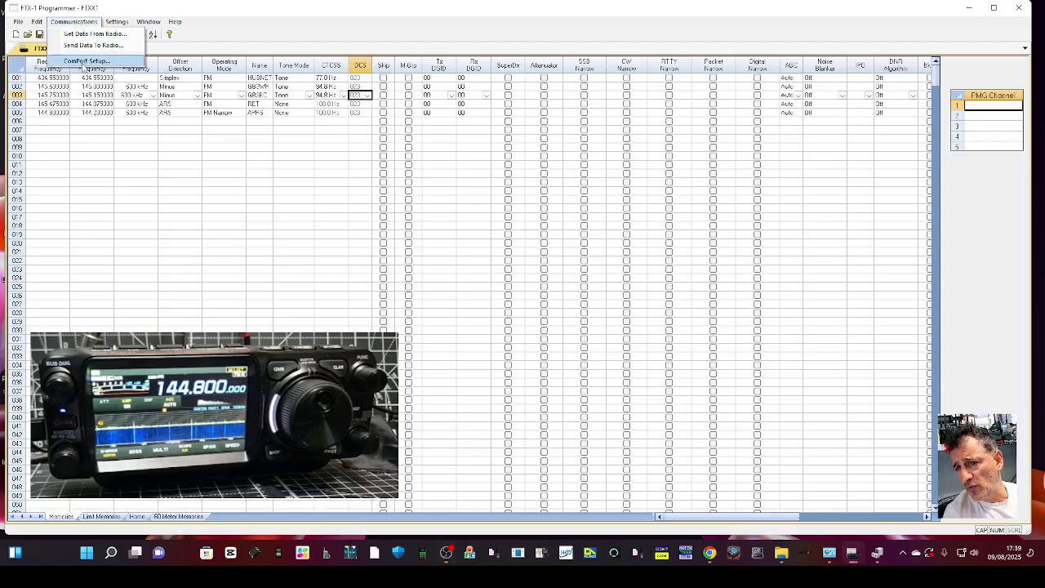
pyautogui.click(85, 61)
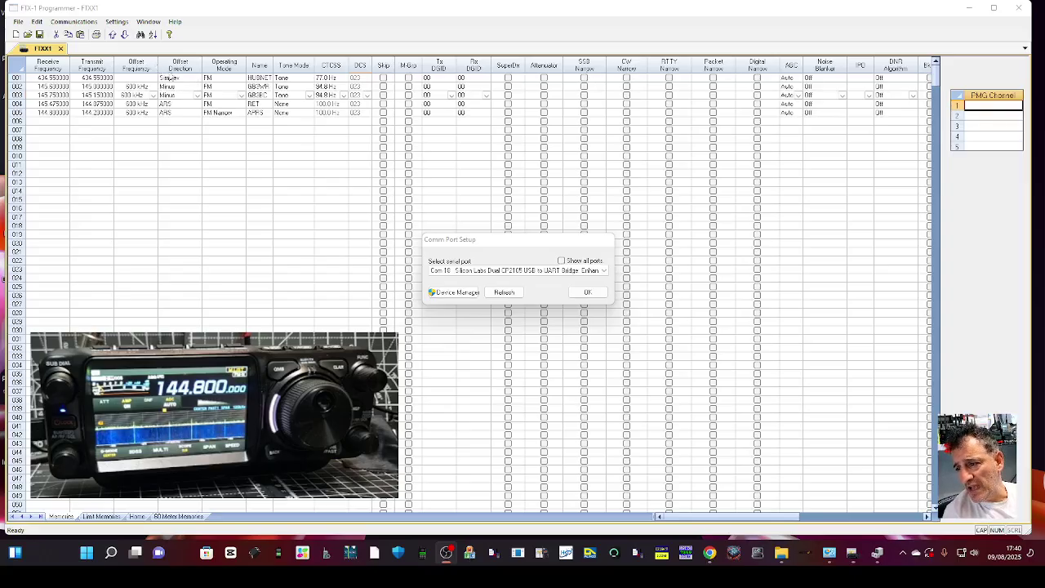
pyautogui.click(604, 271)
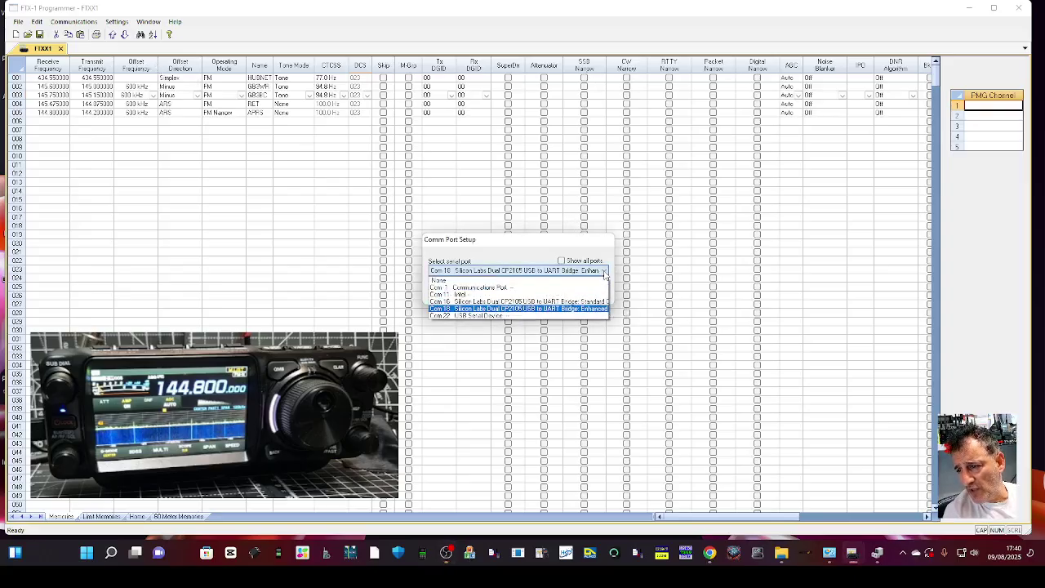
pyautogui.click(605, 273)
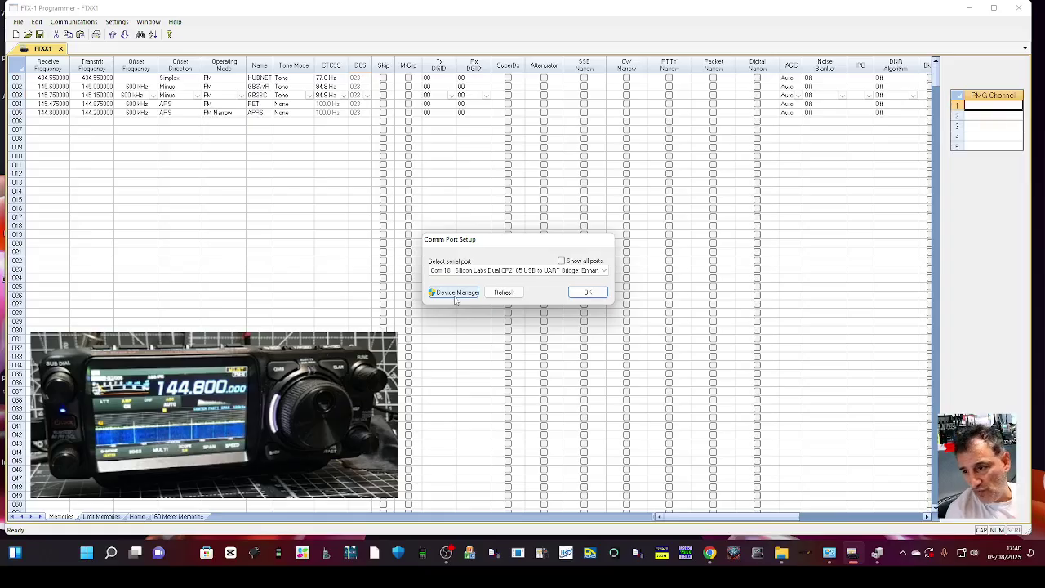
pyautogui.click(588, 292)
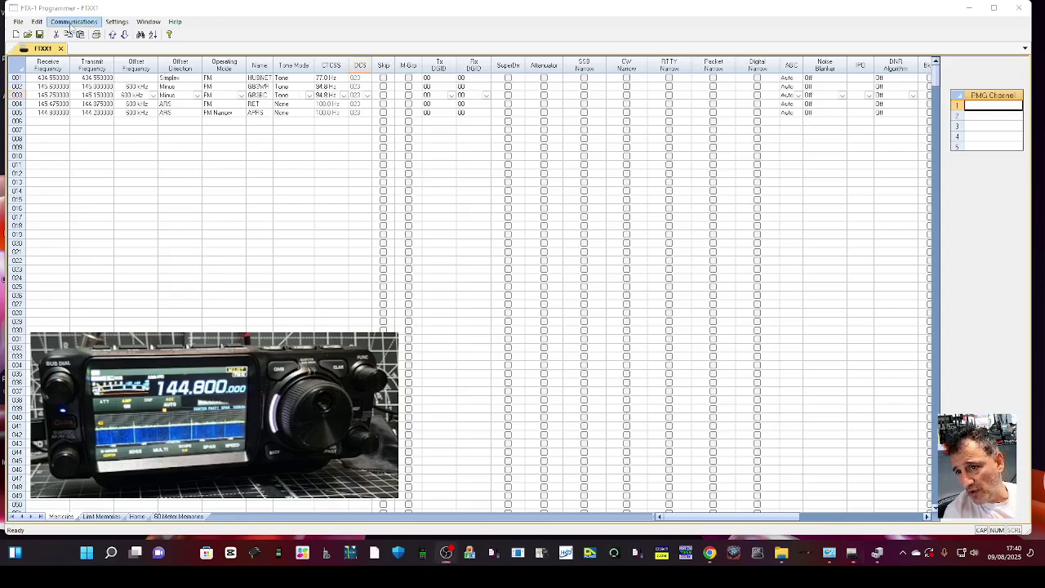
# - Read the radio's memory channels 001–005 into the new Untitled2 file
pyautogui.click(71, 23)
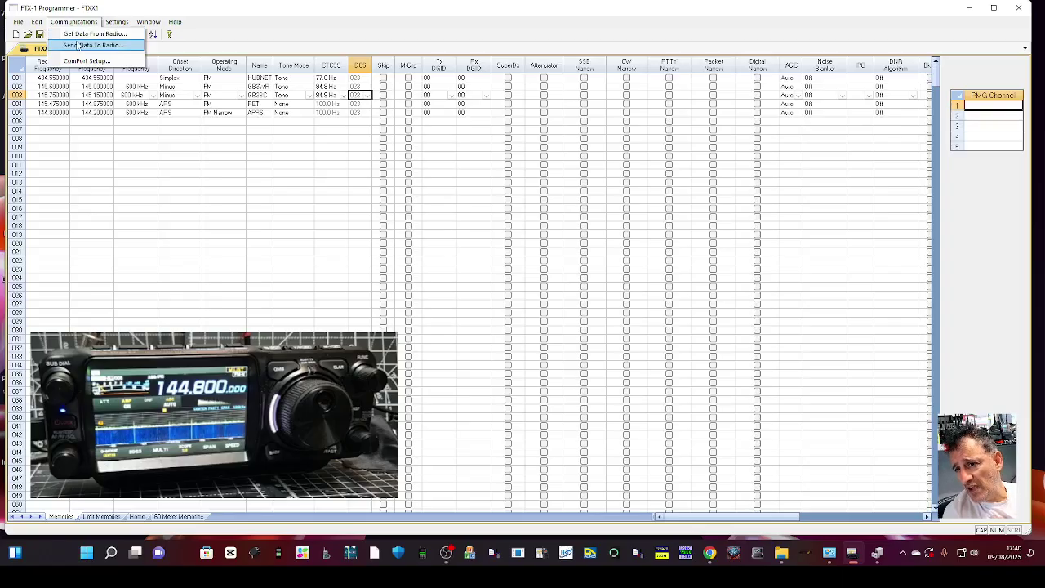
pyautogui.click(75, 34)
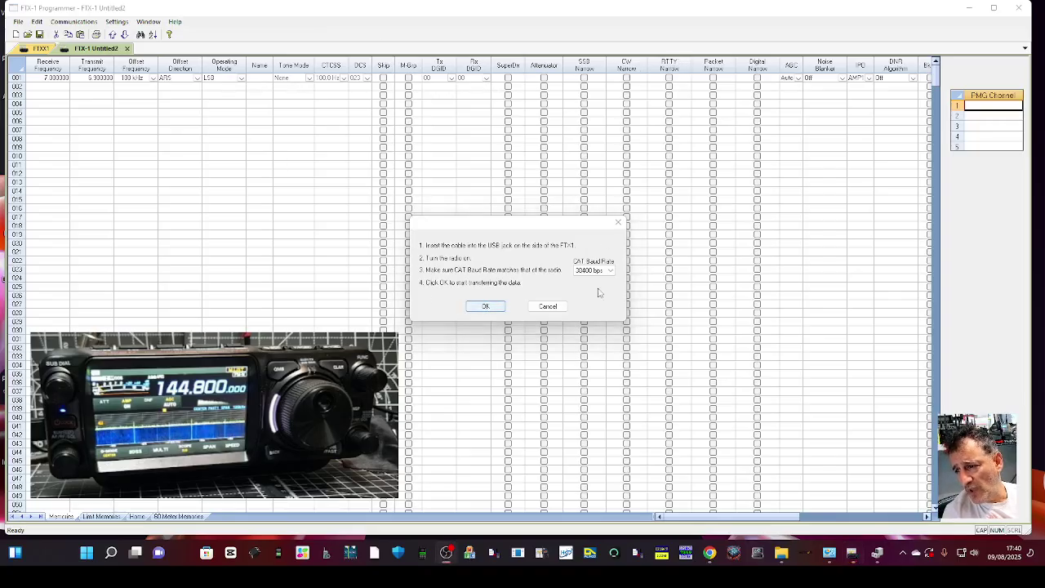
pyautogui.click(494, 308)
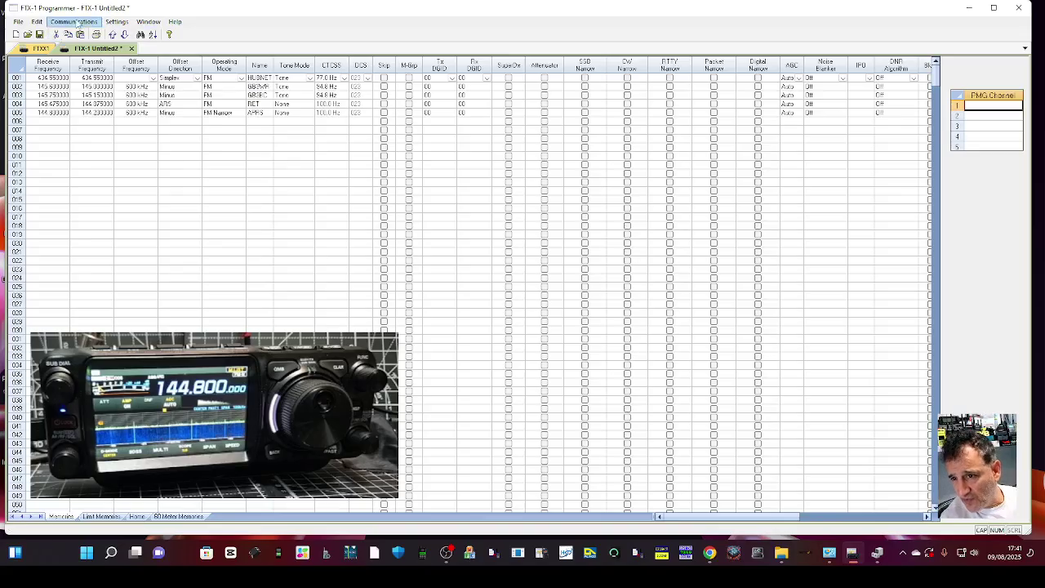
pyautogui.click(117, 22)
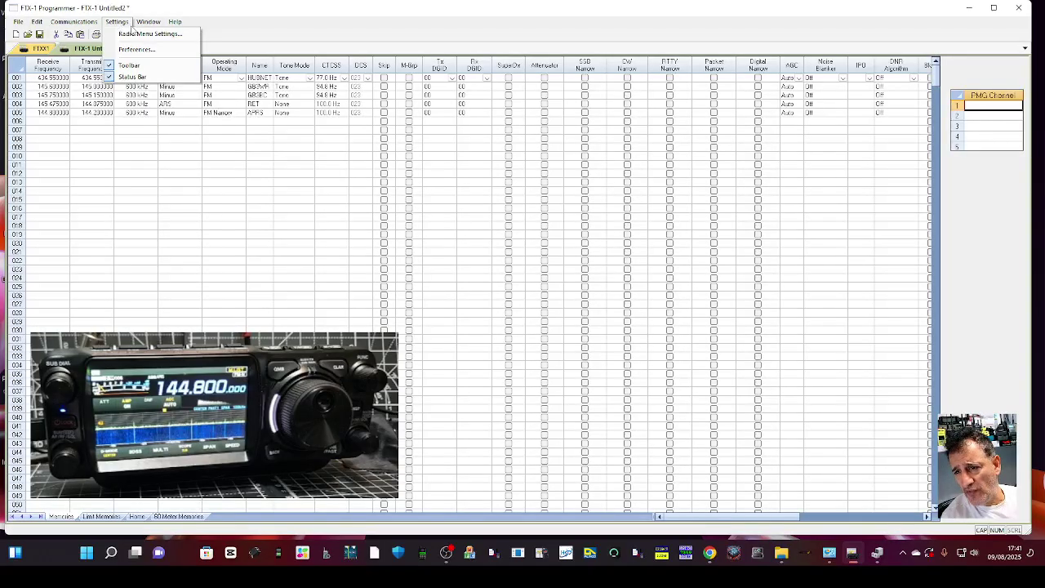
# - Open Radio Menu Settings and review the display options, keeping screen savers Off and scope Average 4
pyautogui.click(133, 34)
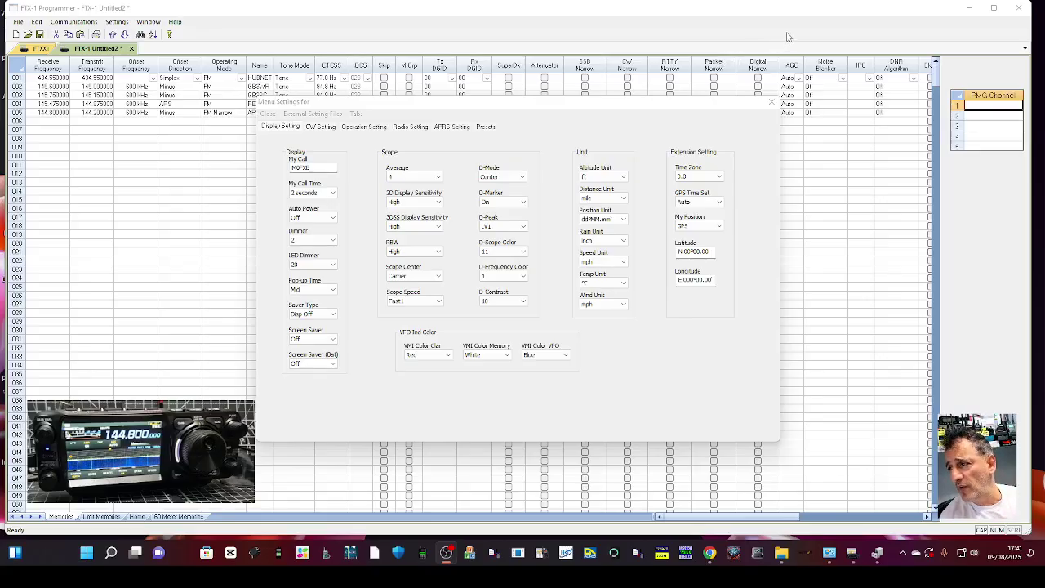
pyautogui.click(721, 36)
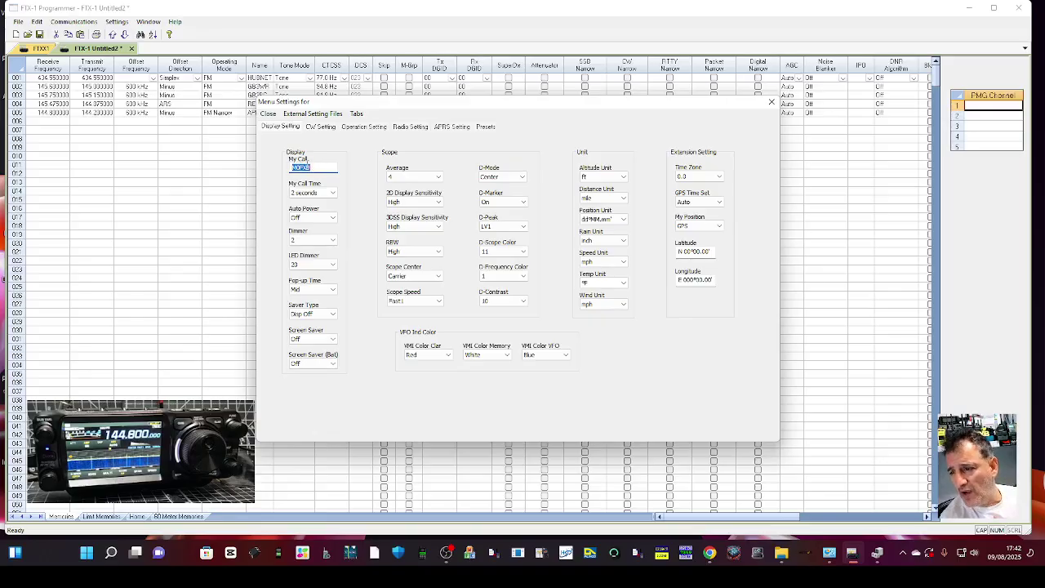
pyautogui.click(333, 339)
pyautogui.click(334, 346)
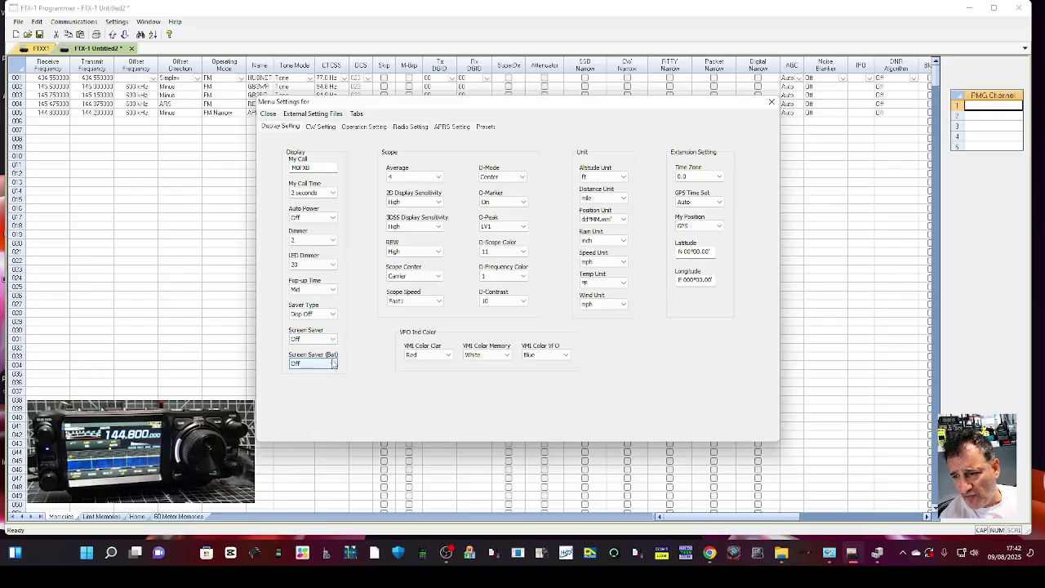
pyautogui.click(333, 364)
pyautogui.click(331, 359)
pyautogui.click(331, 268)
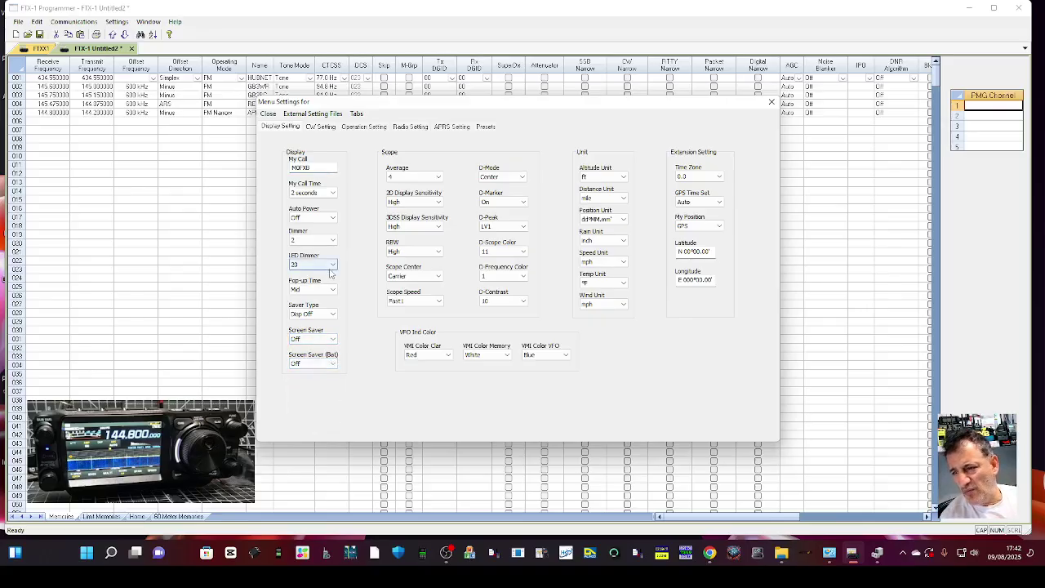
pyautogui.click(321, 217)
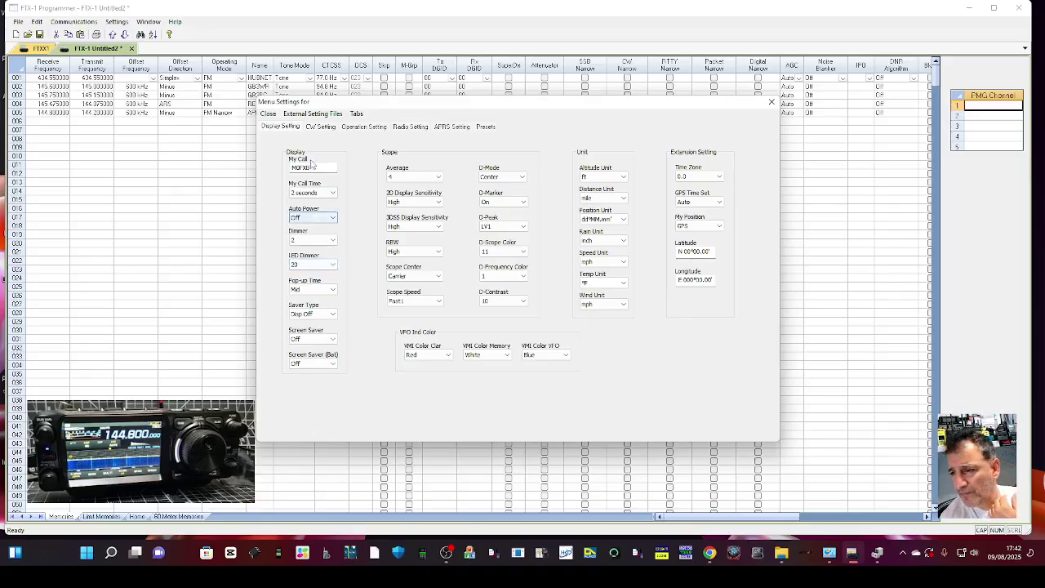
pyautogui.click(308, 291)
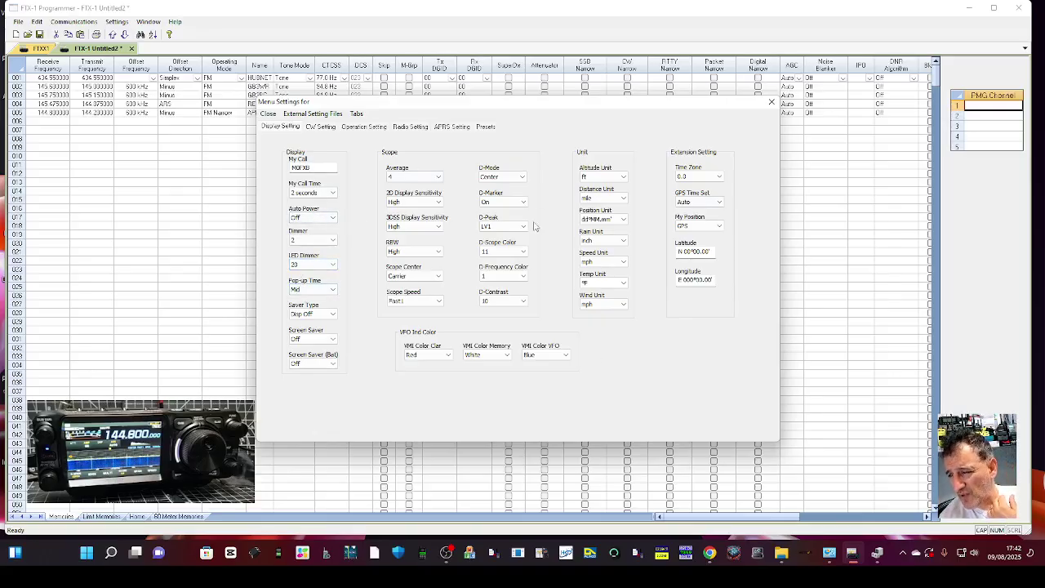
pyautogui.click(439, 177)
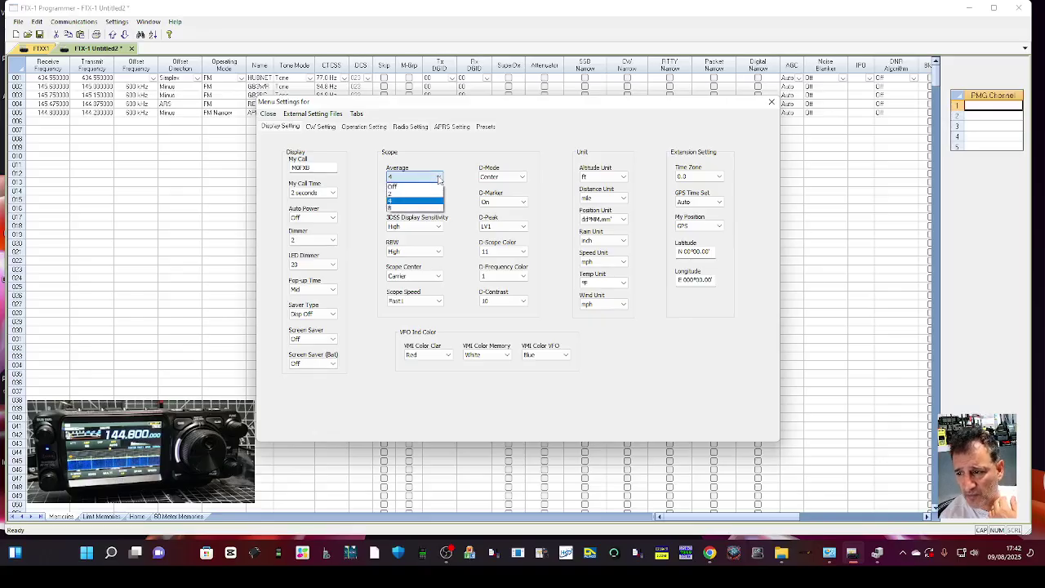
pyautogui.click(438, 179)
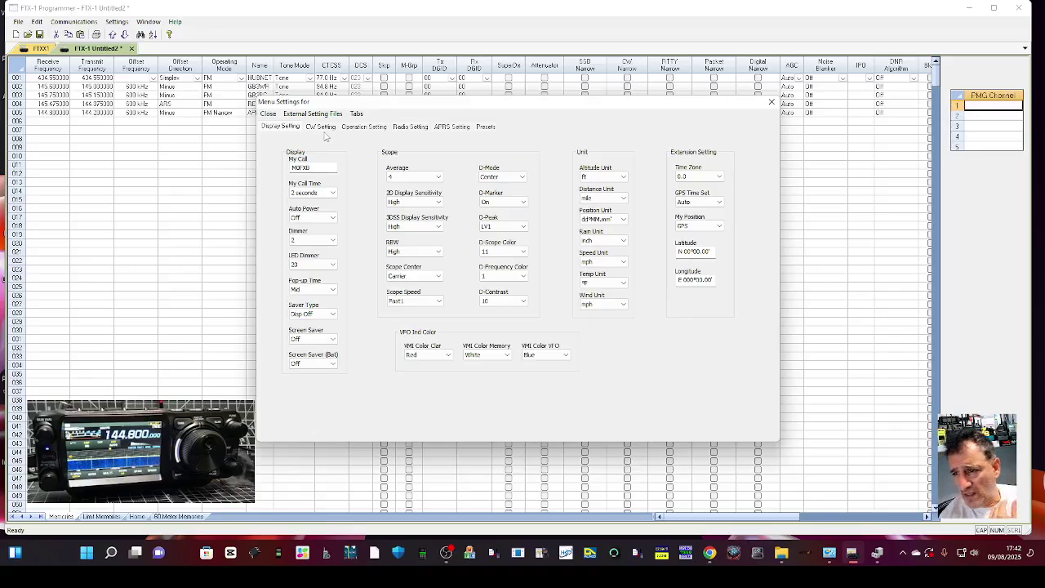
# - Show the APRS tab, leaving Modem Select on Sub and Icon 1 as House (HF)
pyautogui.click(448, 128)
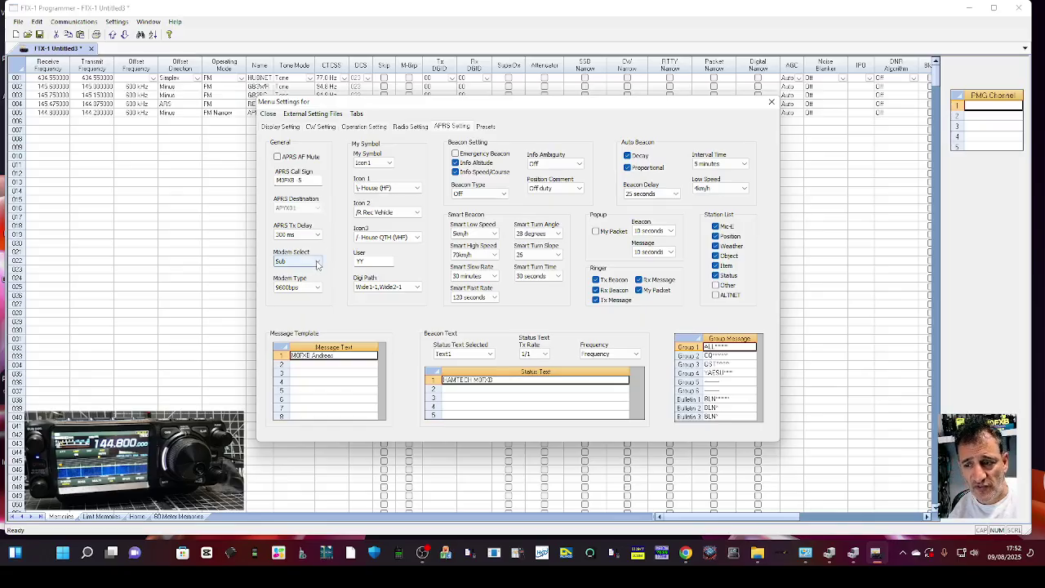
pyautogui.click(318, 262)
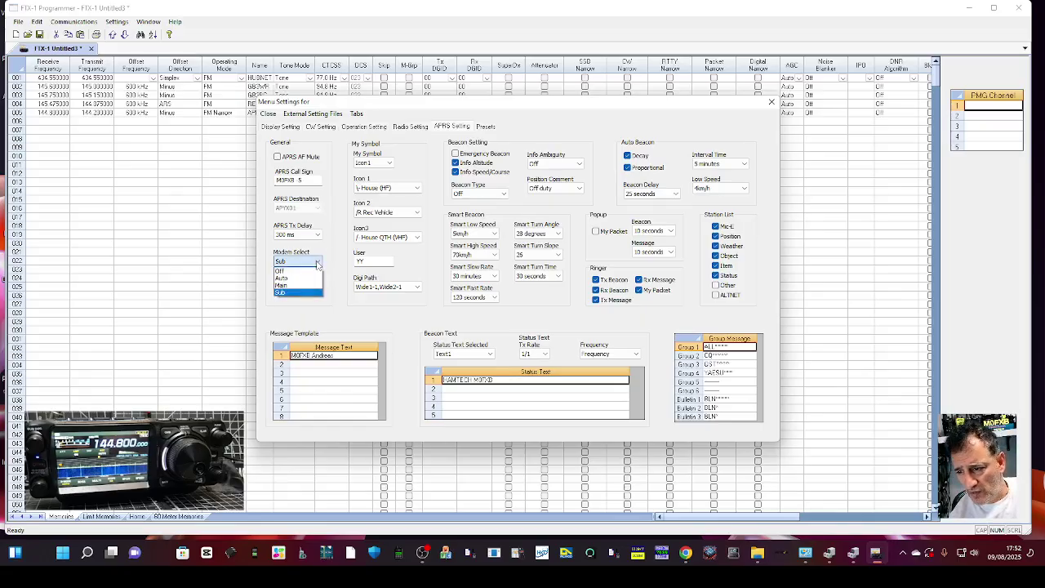
pyautogui.click(317, 262)
pyautogui.click(318, 262)
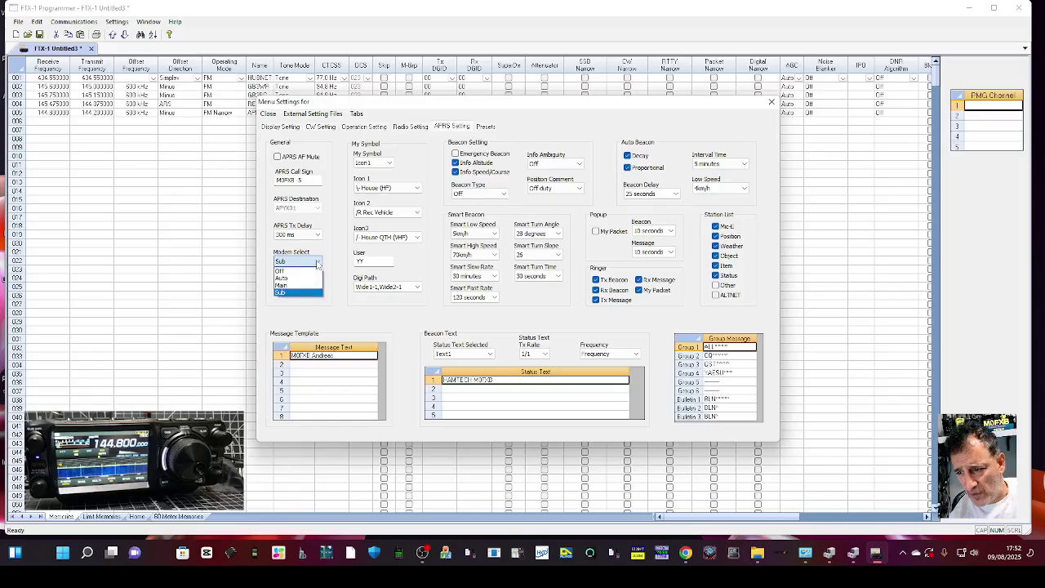
pyautogui.click(318, 262)
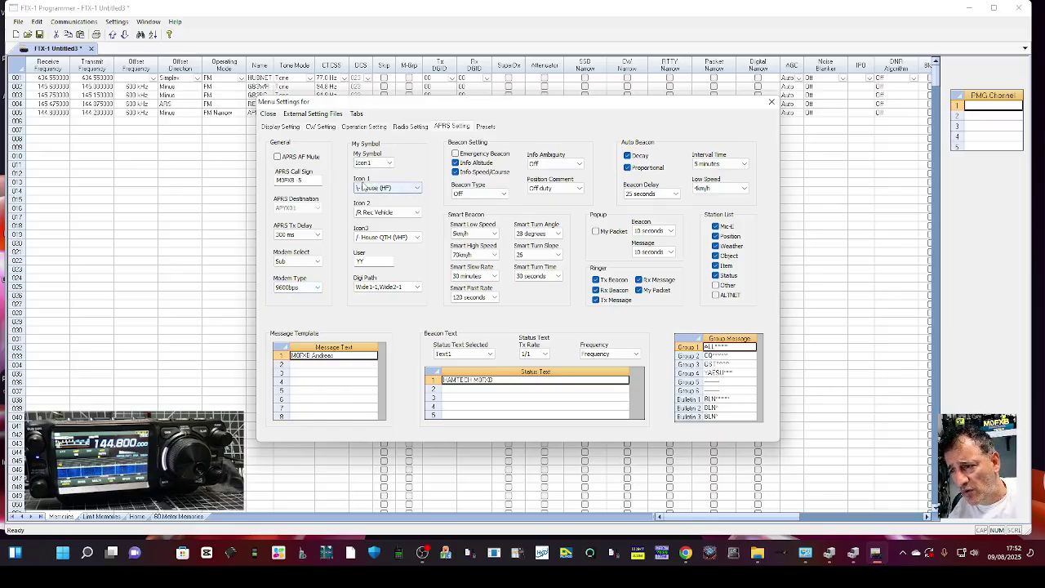
pyautogui.click(418, 189)
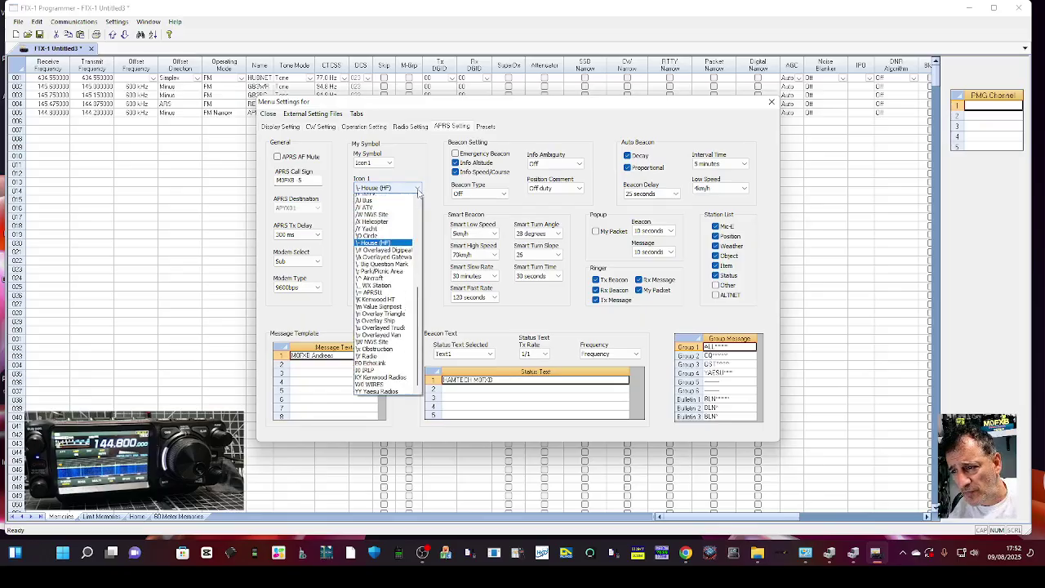
pyautogui.click(419, 190)
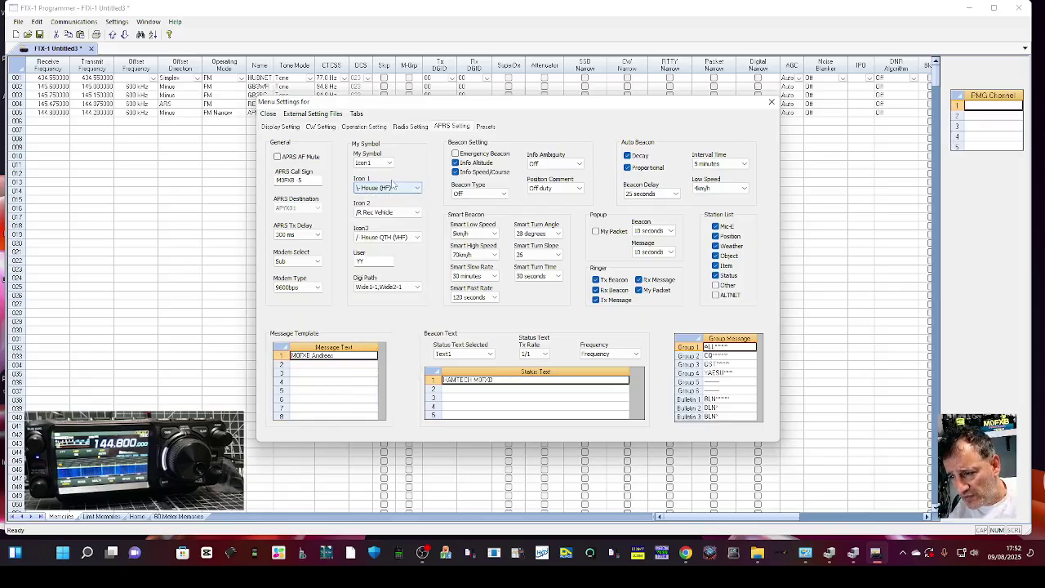
# - Keep Digi Path Wide1-1,Wide2-1, status Text1 and Tx Rate 1/1, then close Menu Settings
pyautogui.click(418, 288)
pyautogui.click(419, 288)
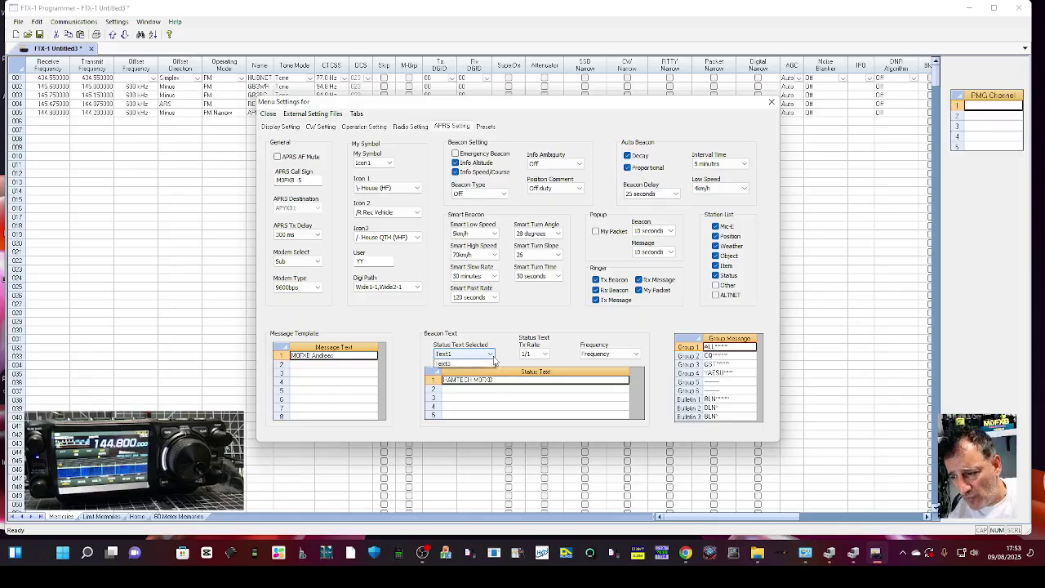
pyautogui.click(490, 353)
pyautogui.click(493, 360)
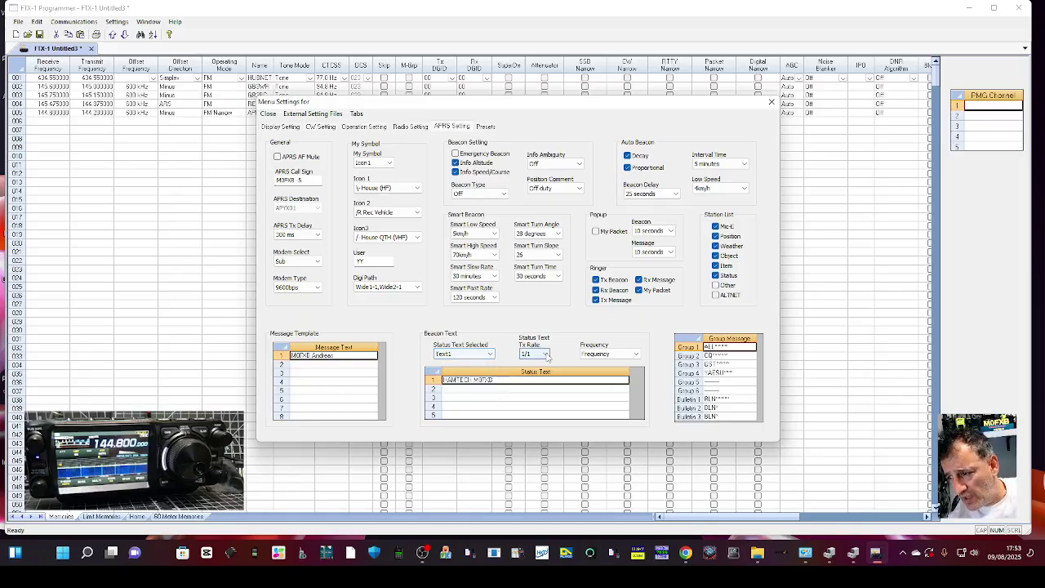
pyautogui.click(544, 354)
pyautogui.click(533, 363)
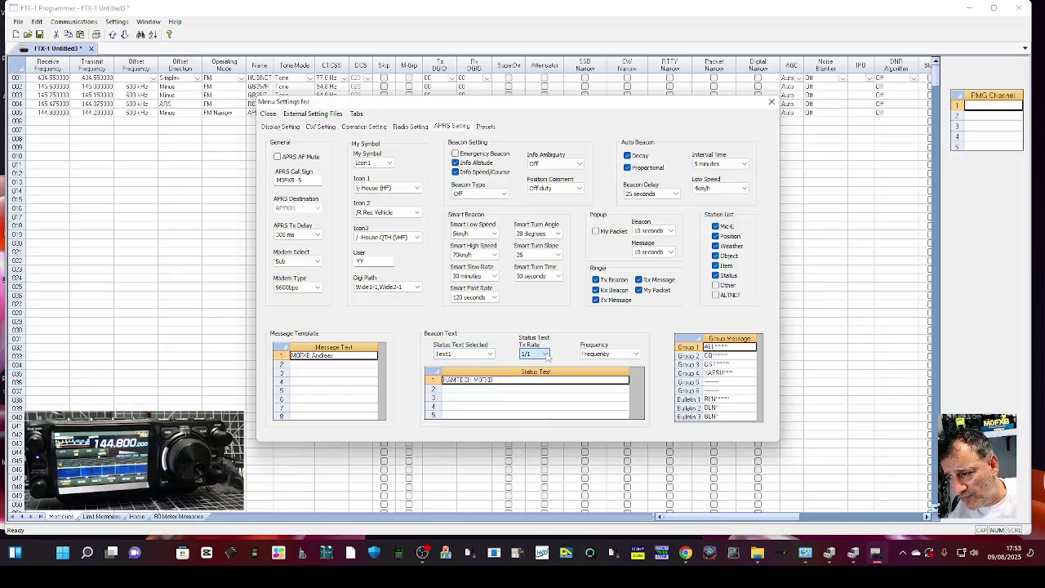
pyautogui.click(635, 356)
pyautogui.click(616, 364)
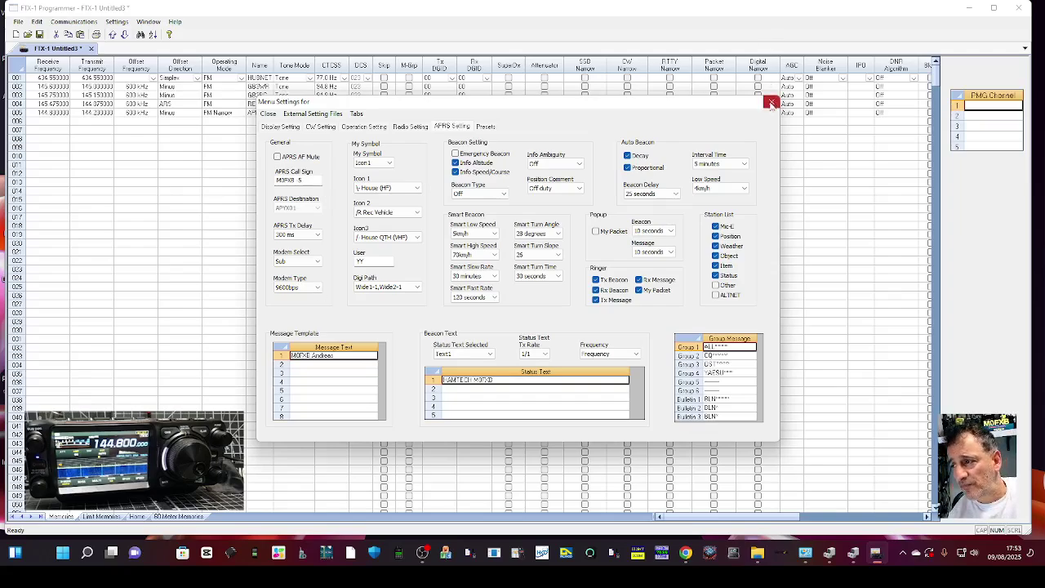
pyautogui.click(771, 102)
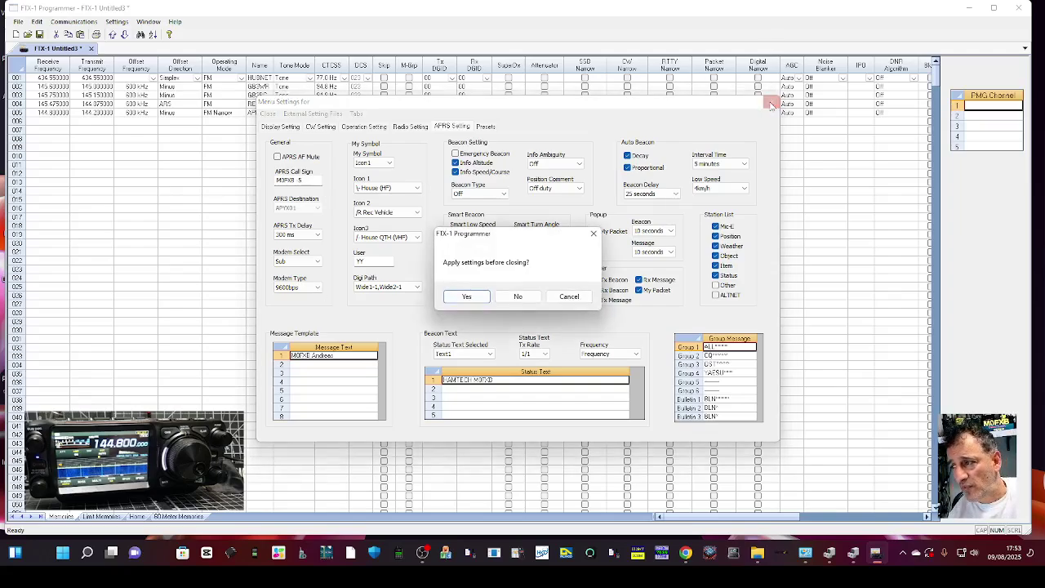
# - Apply the changed settings and start sending all memory data to the radio
pyautogui.click(467, 297)
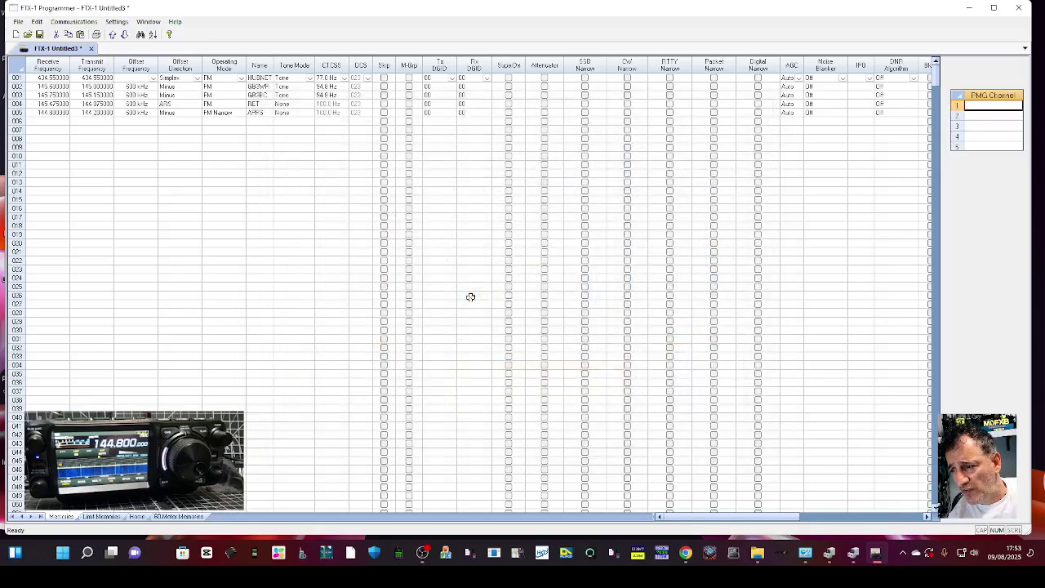
pyautogui.click(62, 25)
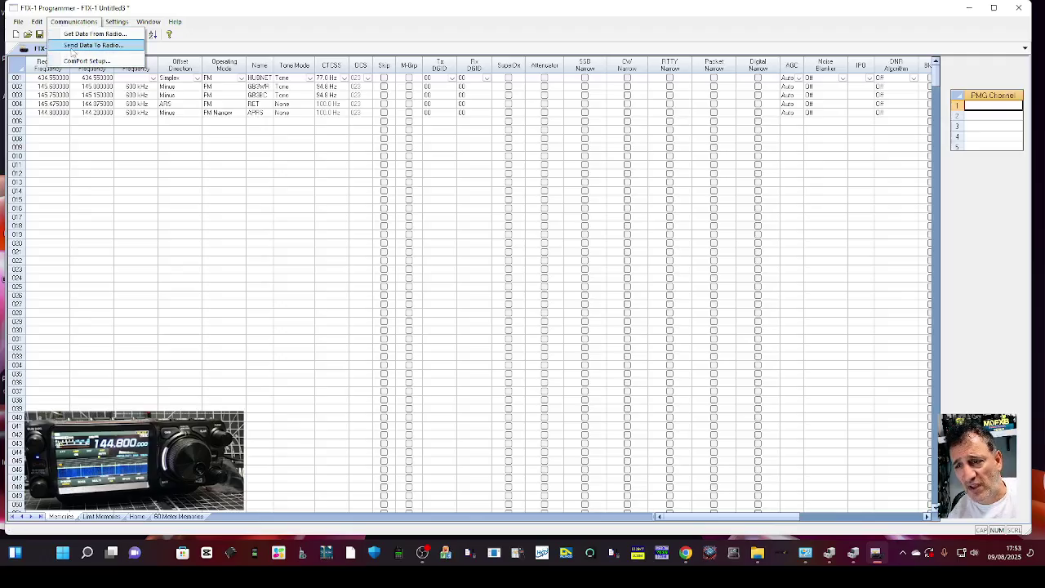
pyautogui.click(90, 46)
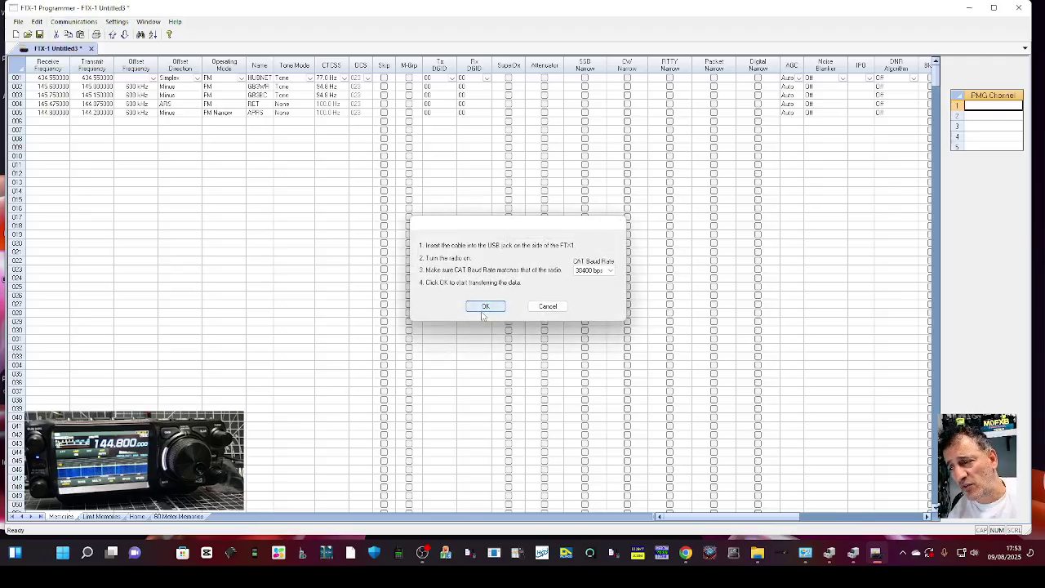
pyautogui.click(484, 308)
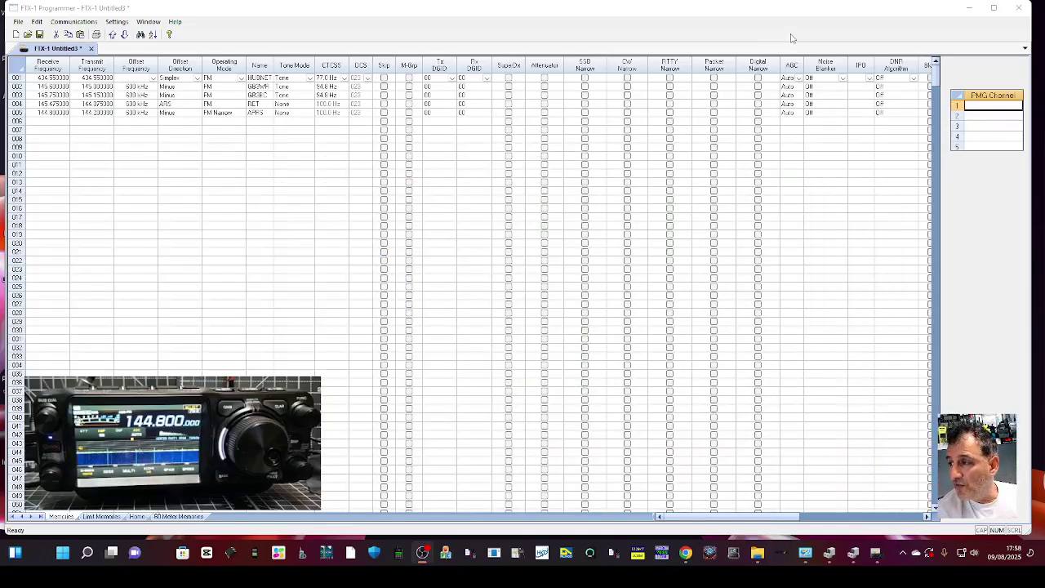
# - Reopen Radio Menu Settings and look through the Display and Operation tabs
pyautogui.click(790, 38)
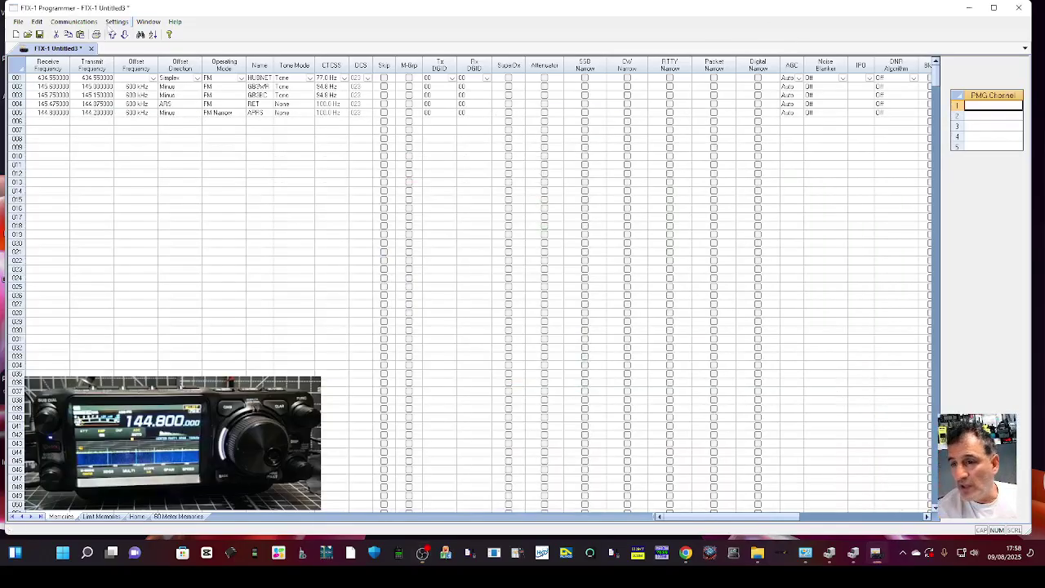
pyautogui.click(119, 22)
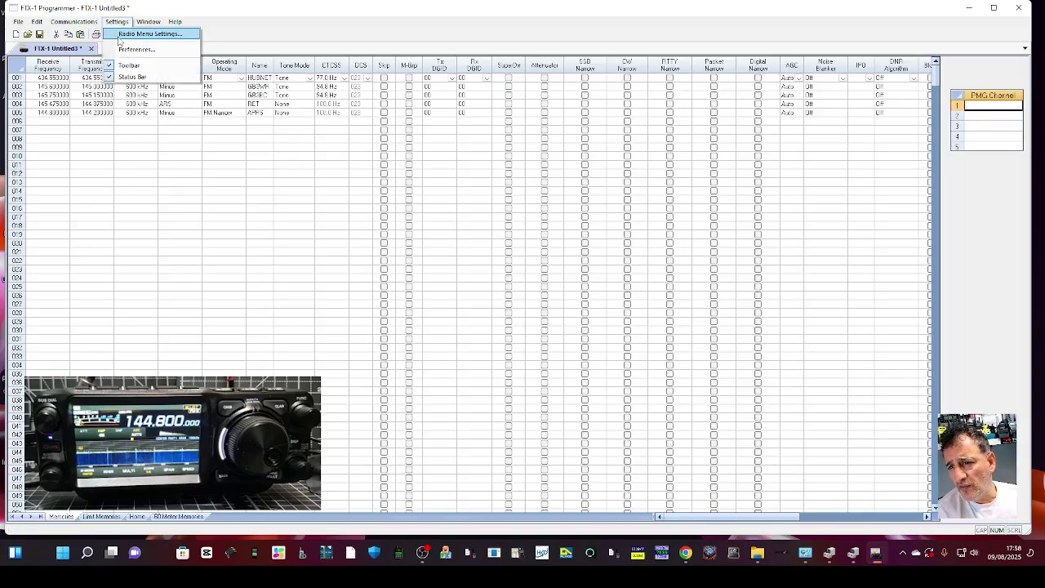
pyautogui.click(123, 35)
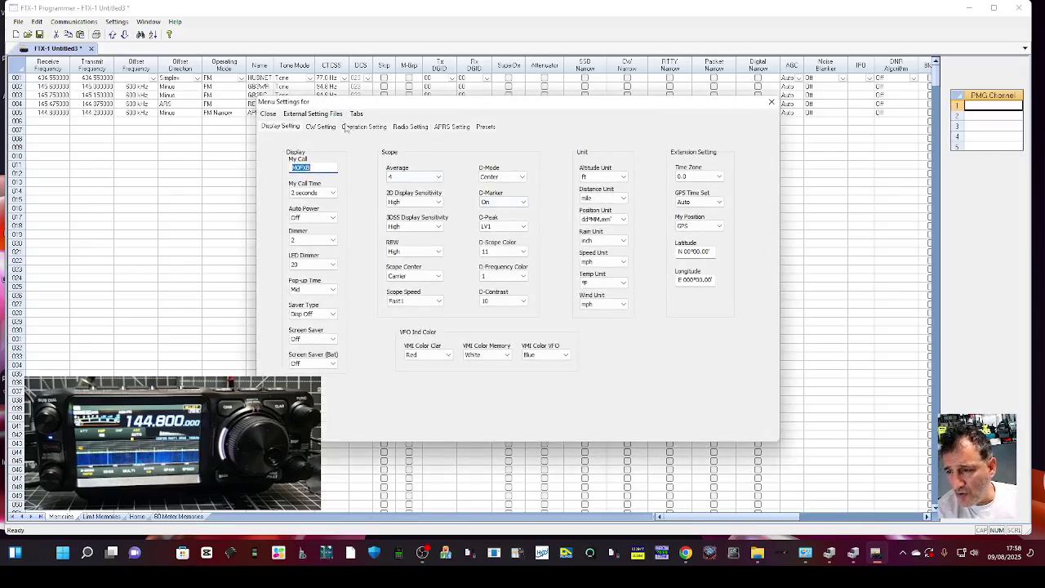
pyautogui.click(365, 127)
pyautogui.click(287, 129)
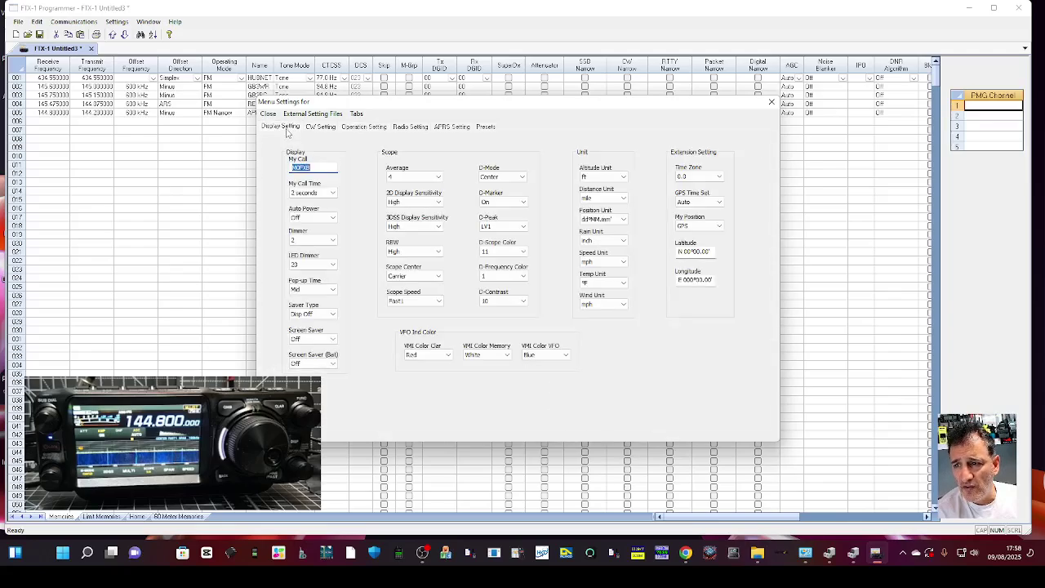
pyautogui.click(353, 128)
pyautogui.click(423, 554)
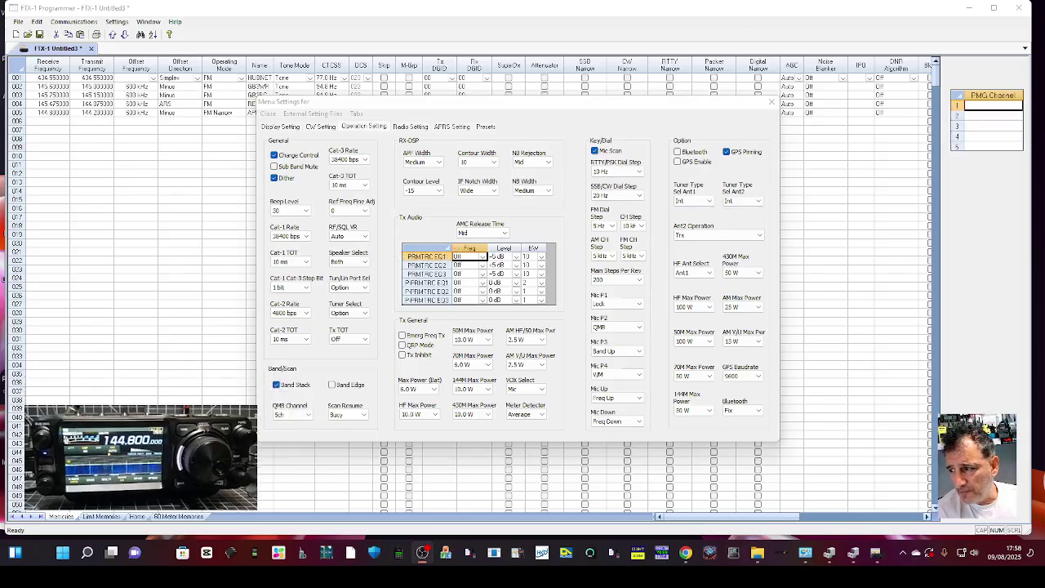
pyautogui.click(749, 39)
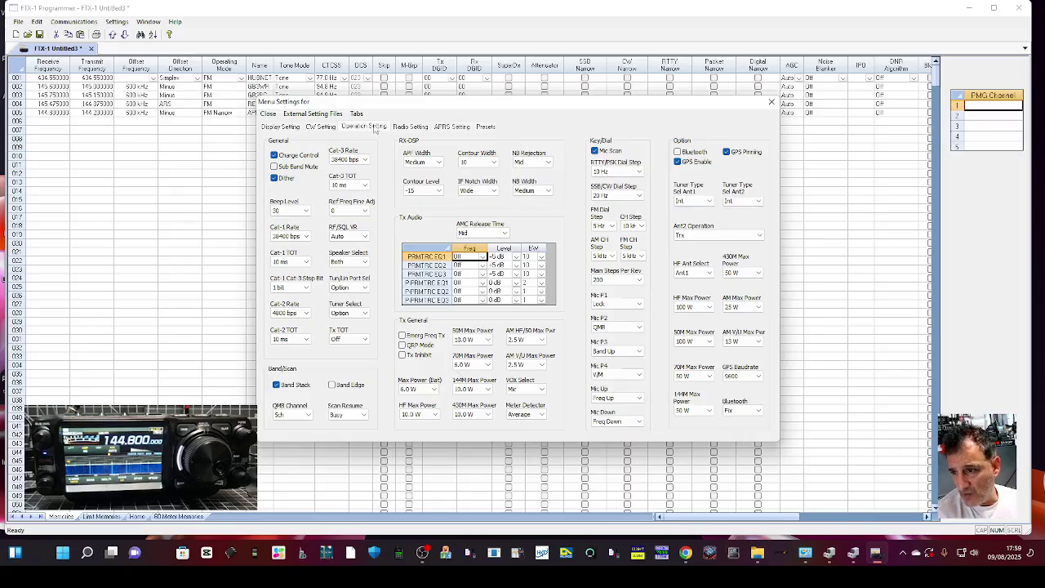
# - Browse the Radio and Presets tabs, then close Menu Settings and apply the changes
pyautogui.click(409, 126)
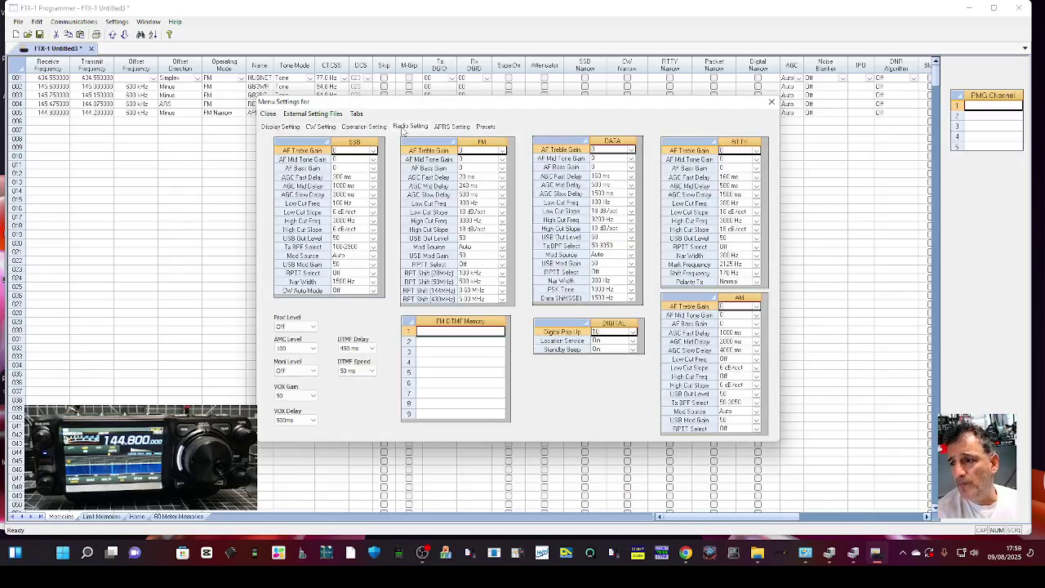
pyautogui.click(452, 128)
pyautogui.click(485, 129)
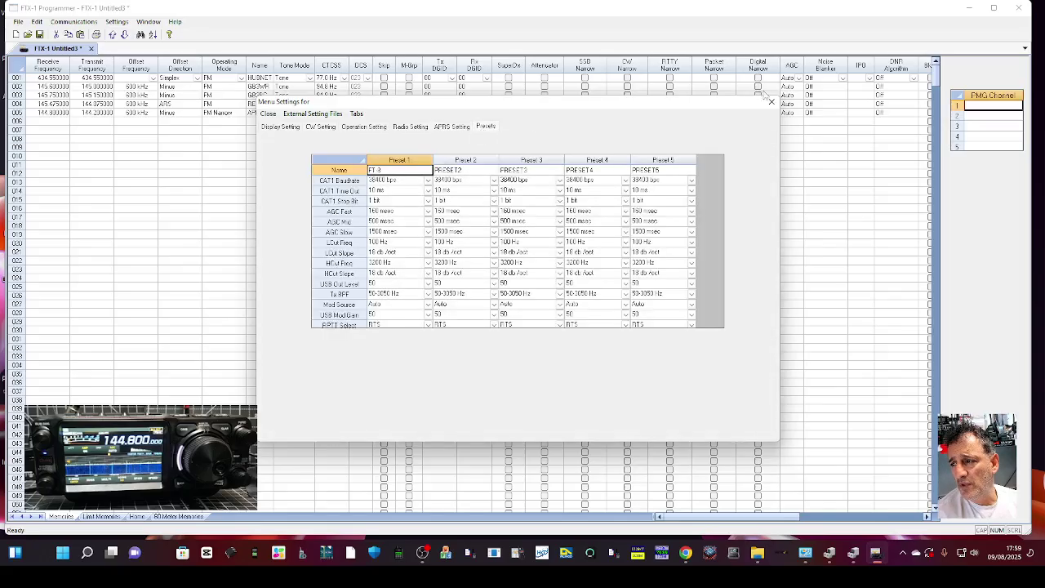
pyautogui.click(771, 101)
pyautogui.click(470, 298)
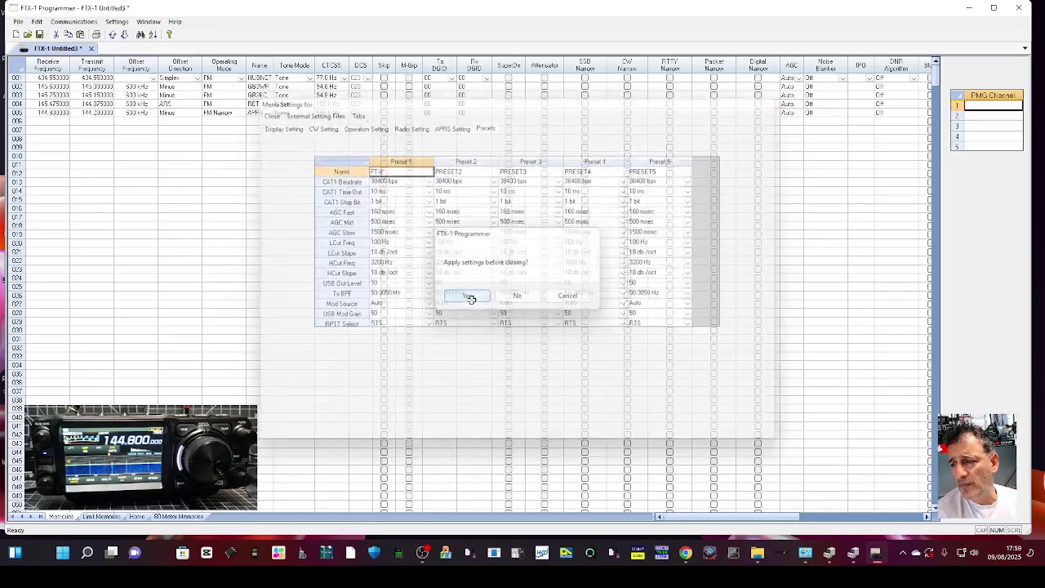
pyautogui.click(117, 22)
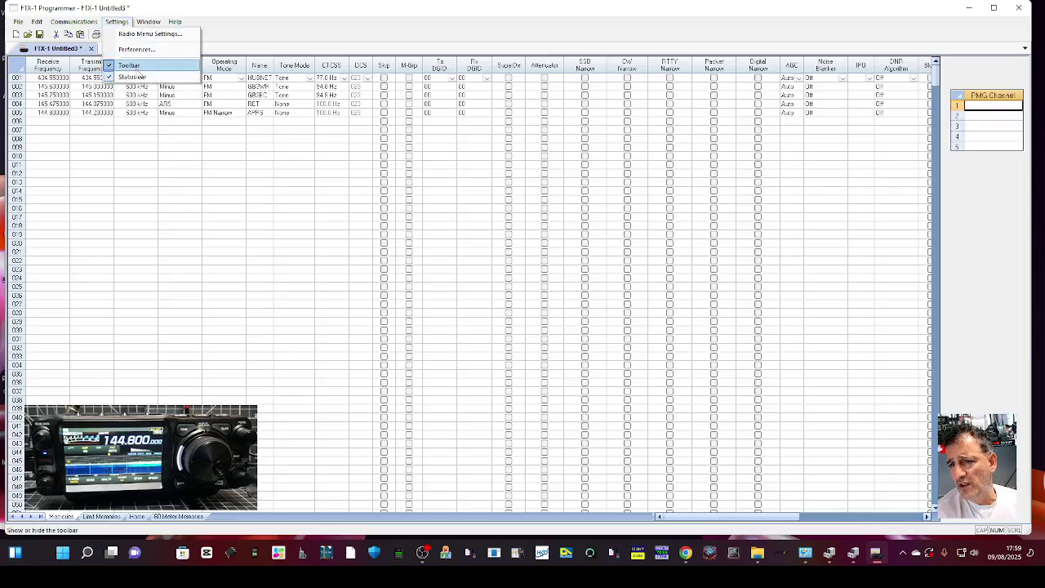
# - Send the memories and updated settings to the radio, moving the progress window aside
pyautogui.moveTo(85, 22)
pyautogui.click(90, 44)
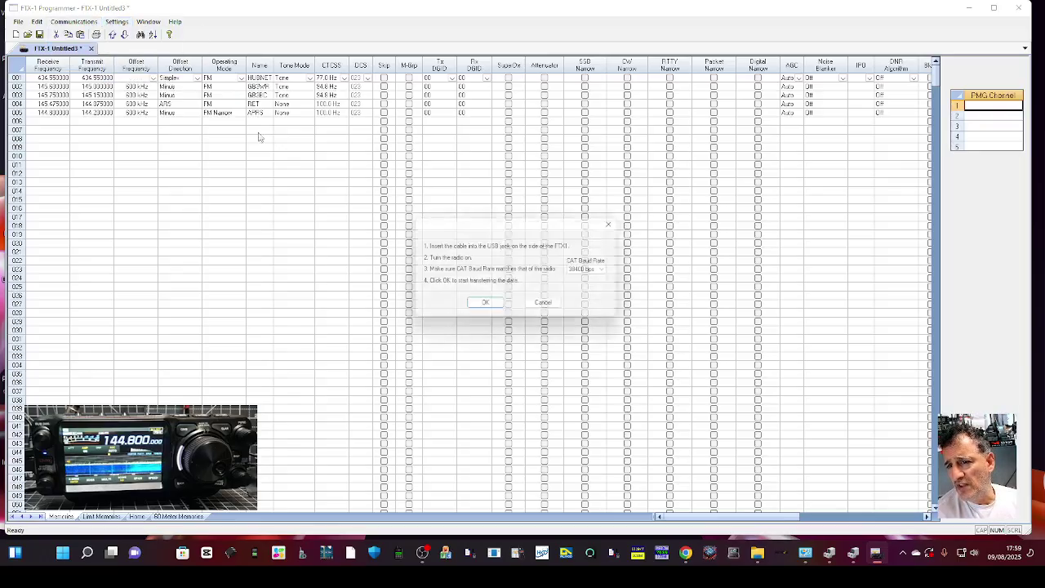
pyautogui.click(482, 302)
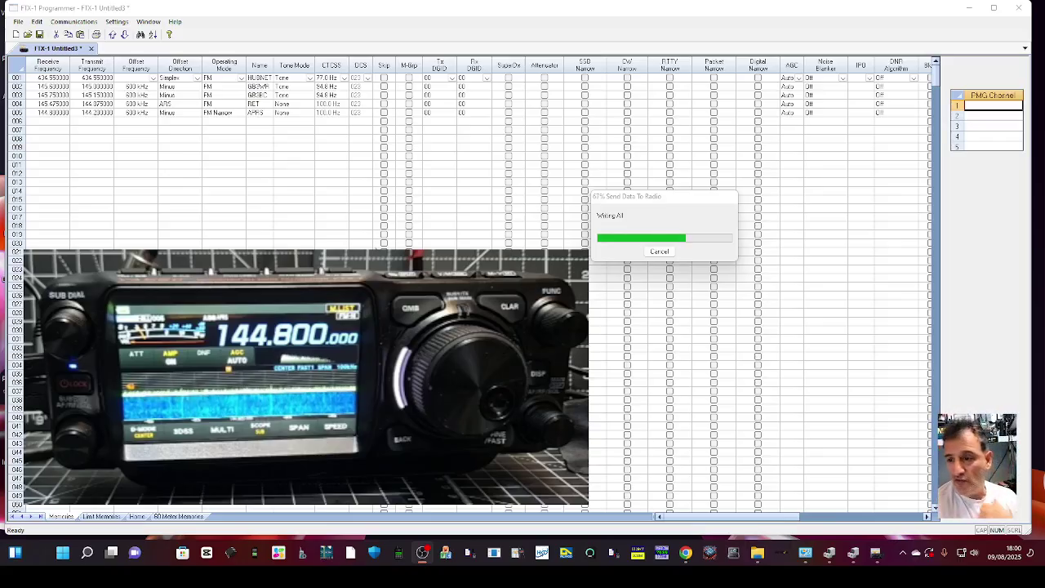
pyautogui.moveTo(684, 198); pyautogui.dragTo(835, 175)
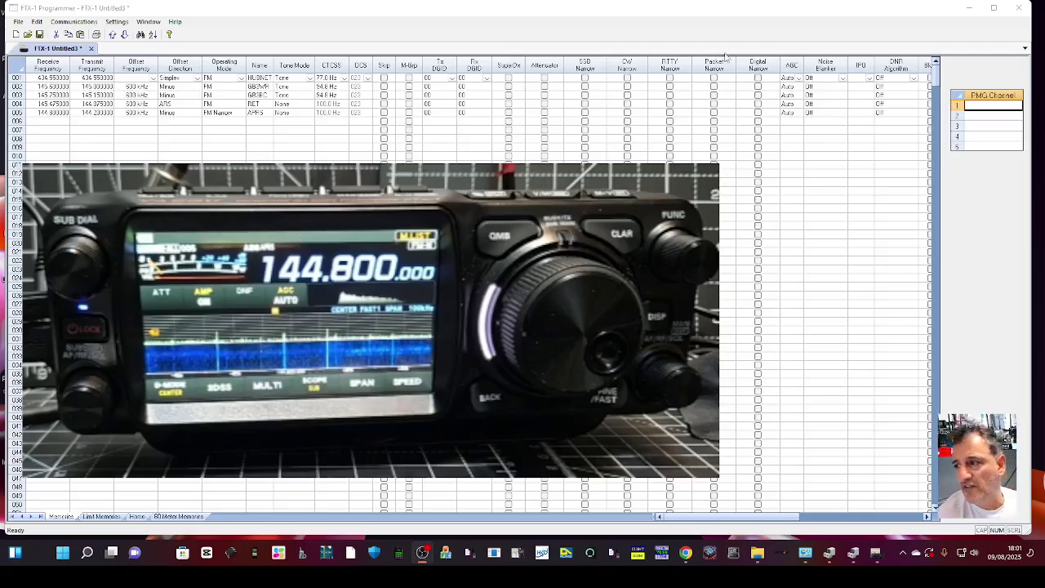
# - Enter 433.925 MHz receive in row 006 with a Plus 7.60 MHz offset
pyautogui.click(57, 120)
pyautogui.click(57, 121)
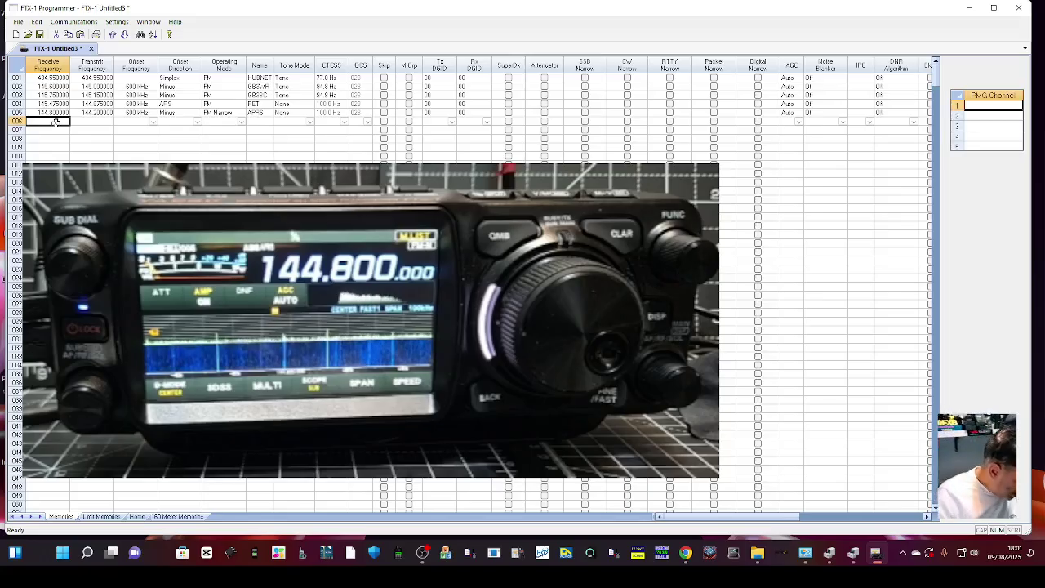
pyautogui.write('433.375000')
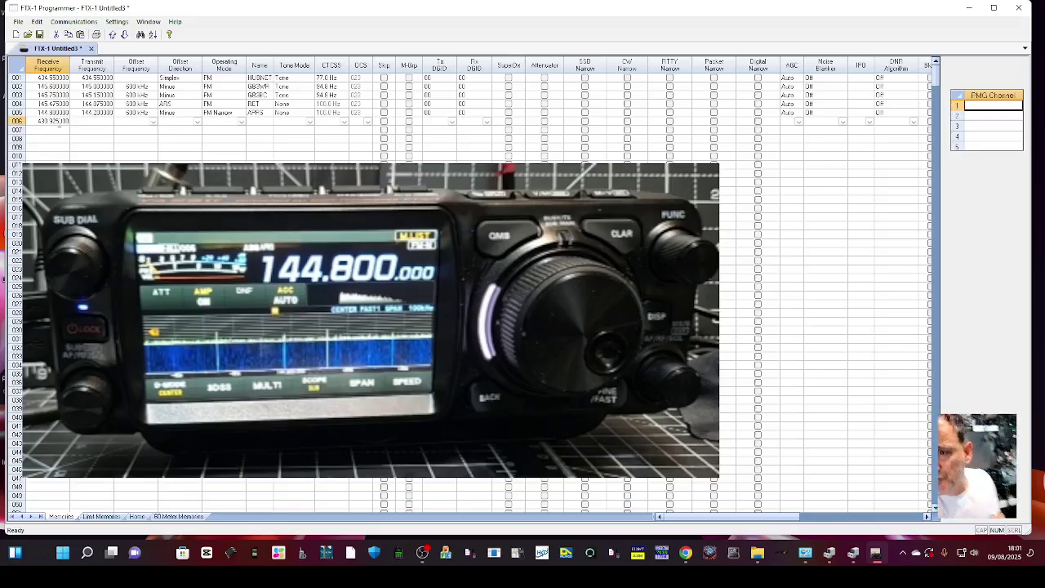
pyautogui.click(97, 128)
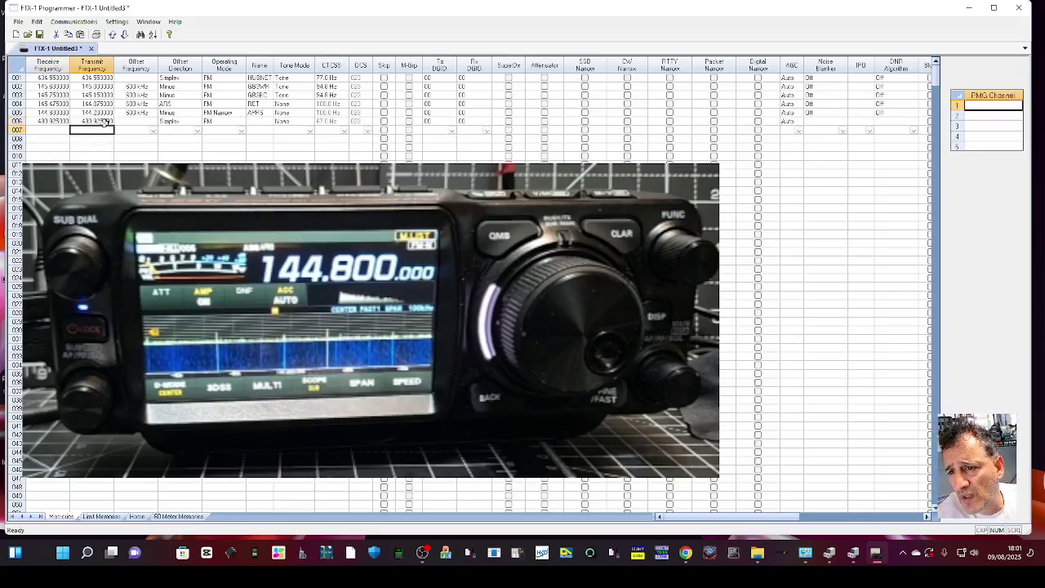
pyautogui.click(105, 121)
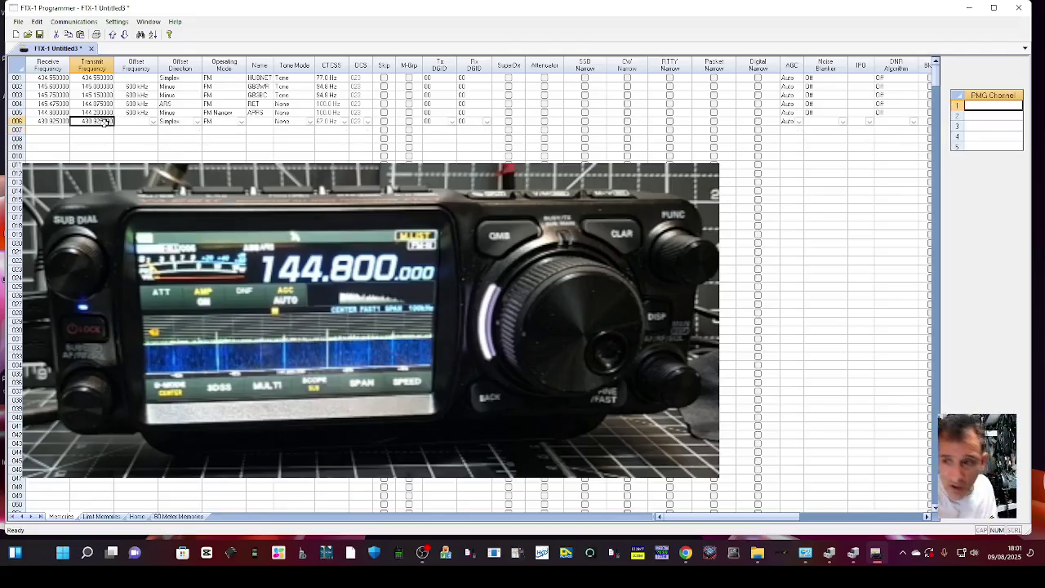
pyautogui.click(196, 123)
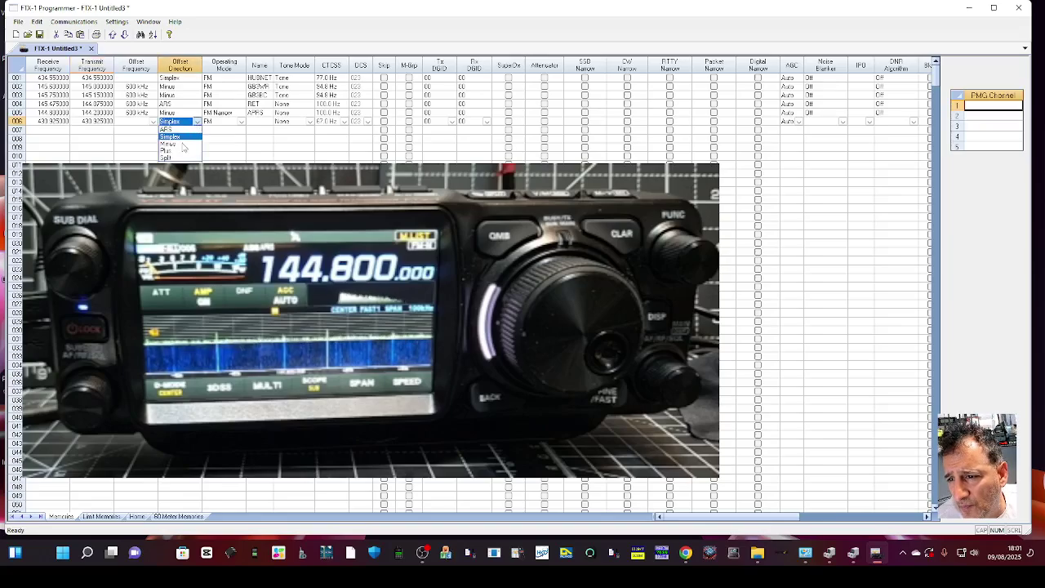
pyautogui.click(176, 151)
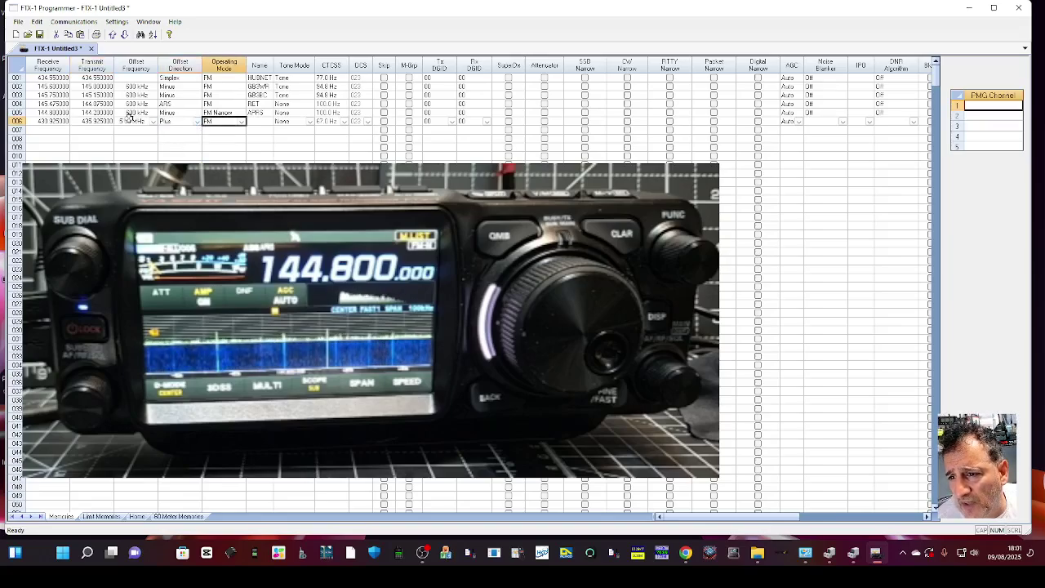
pyautogui.click(153, 121)
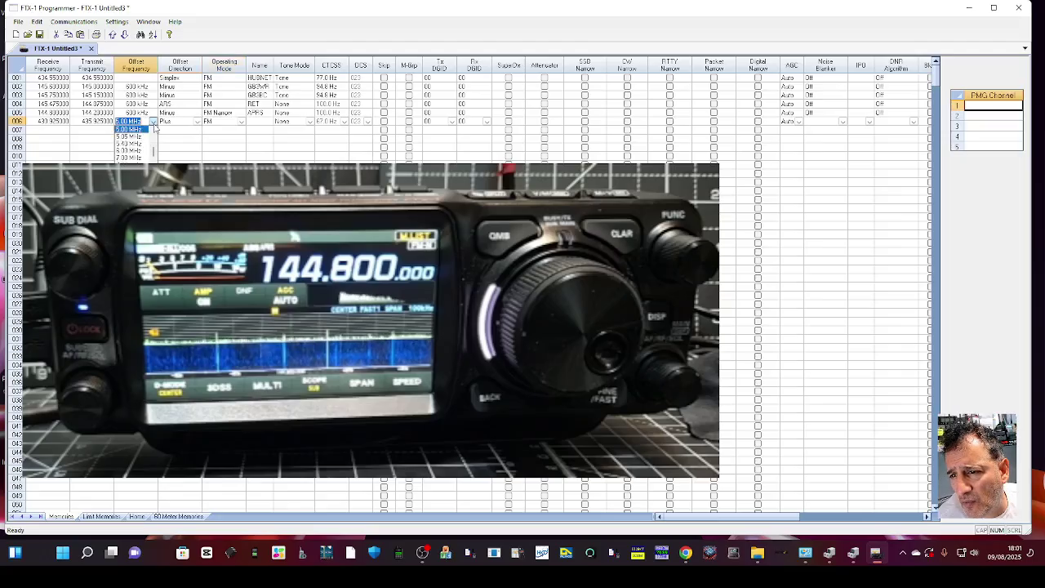
pyautogui.scroll(-2, 150, 159)
pyautogui.click(129, 131)
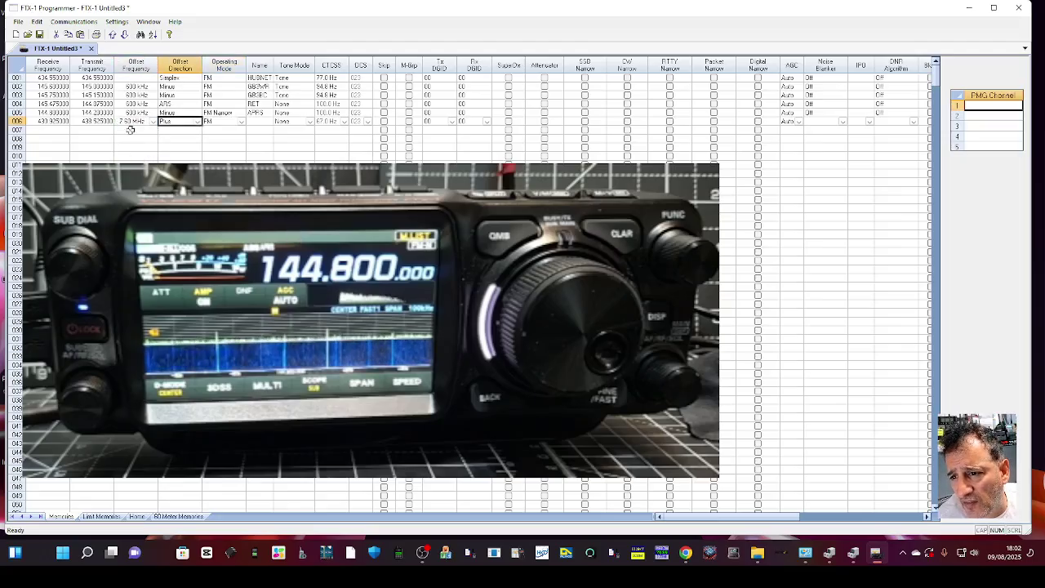
# - Type the repeater name for channel 006 and check its 67.0 Hz CTCSS tone
pyautogui.click(263, 121)
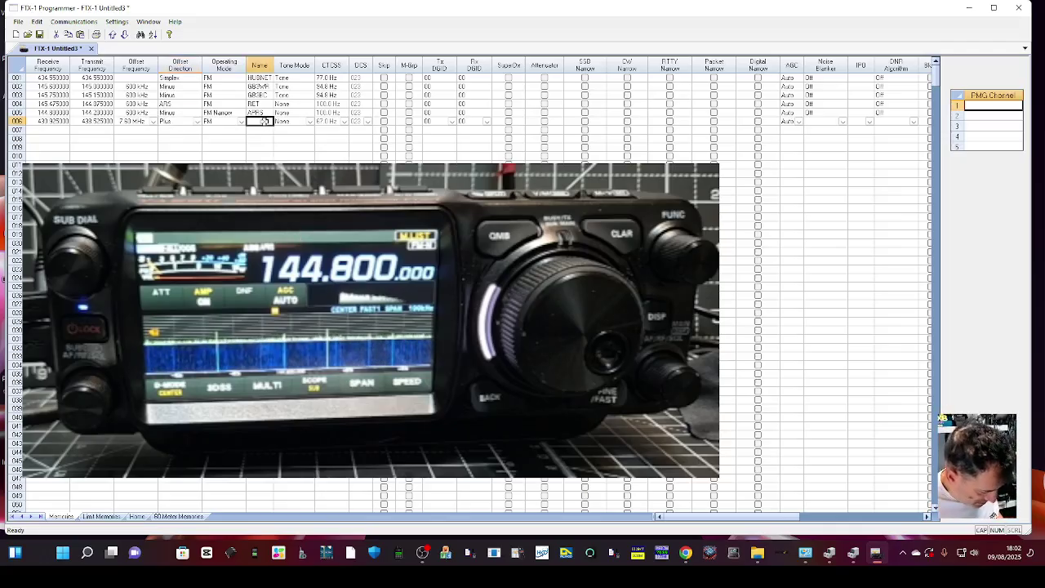
pyautogui.write('GB3F')
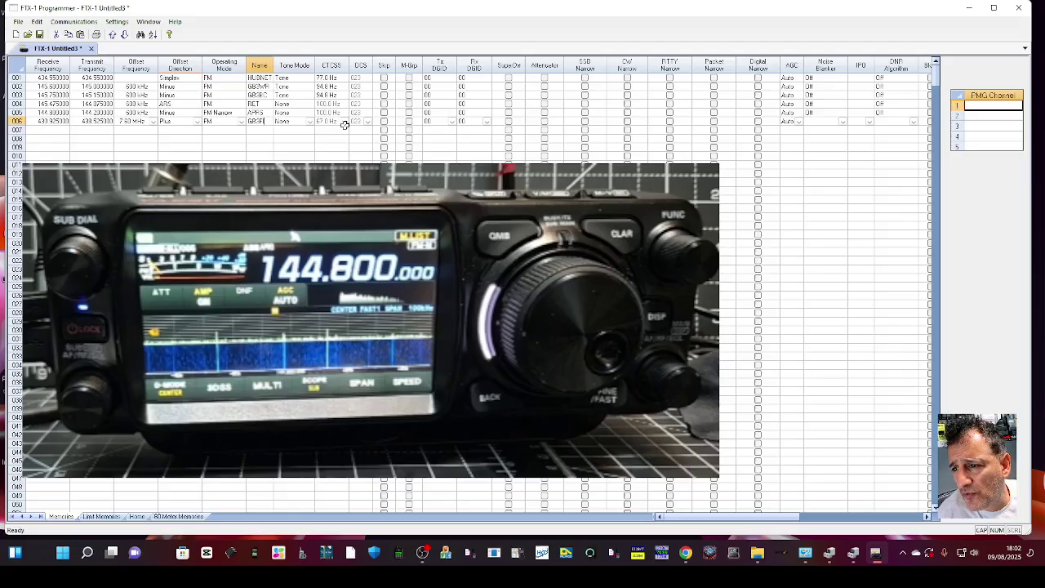
pyautogui.click(345, 125)
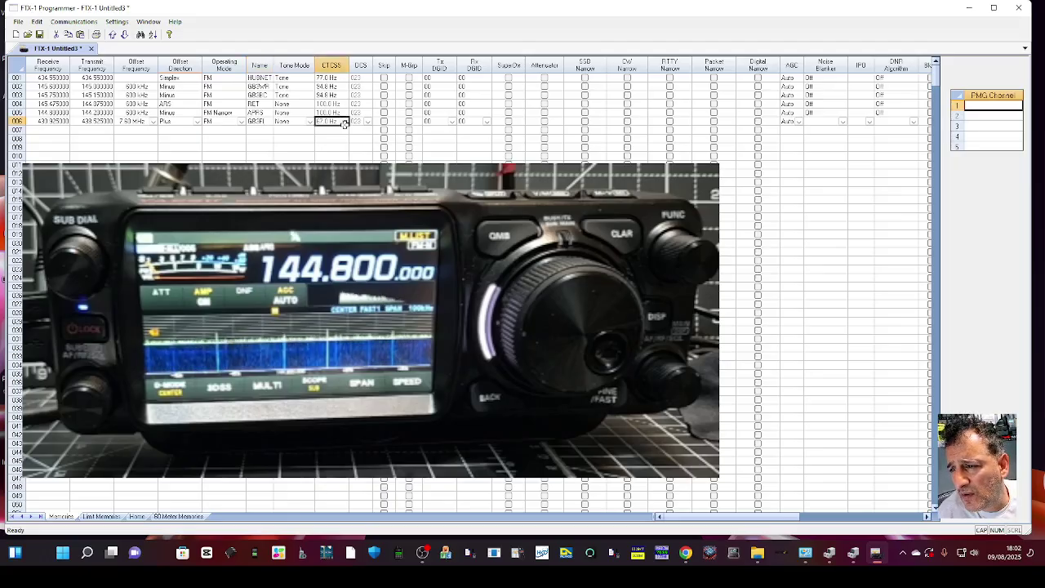
pyautogui.click(345, 124)
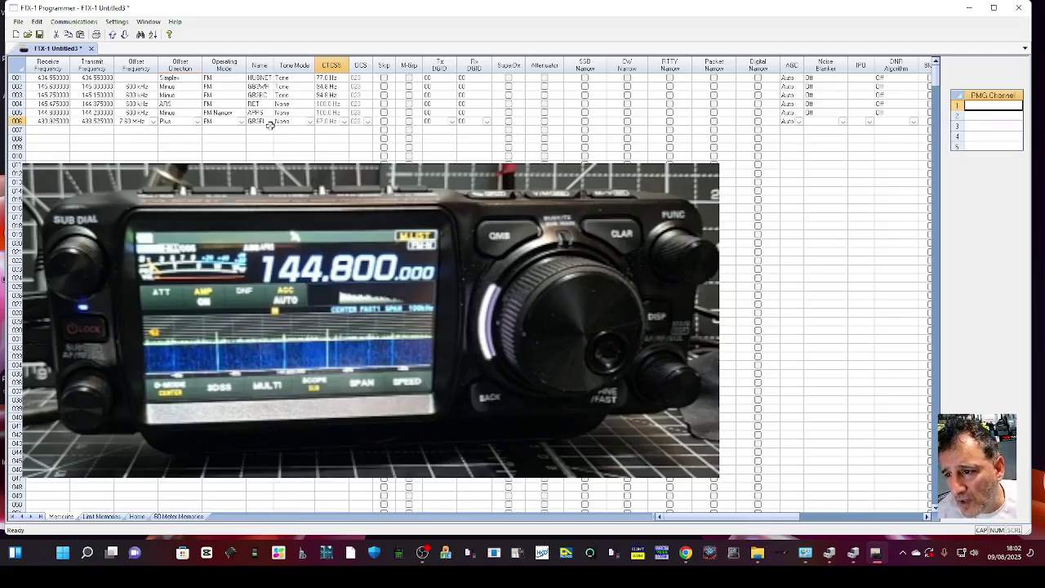
# - Write channels 001–006 to the radio and acknowledge the FTX-1 power-cycle message
pyautogui.click(74, 21)
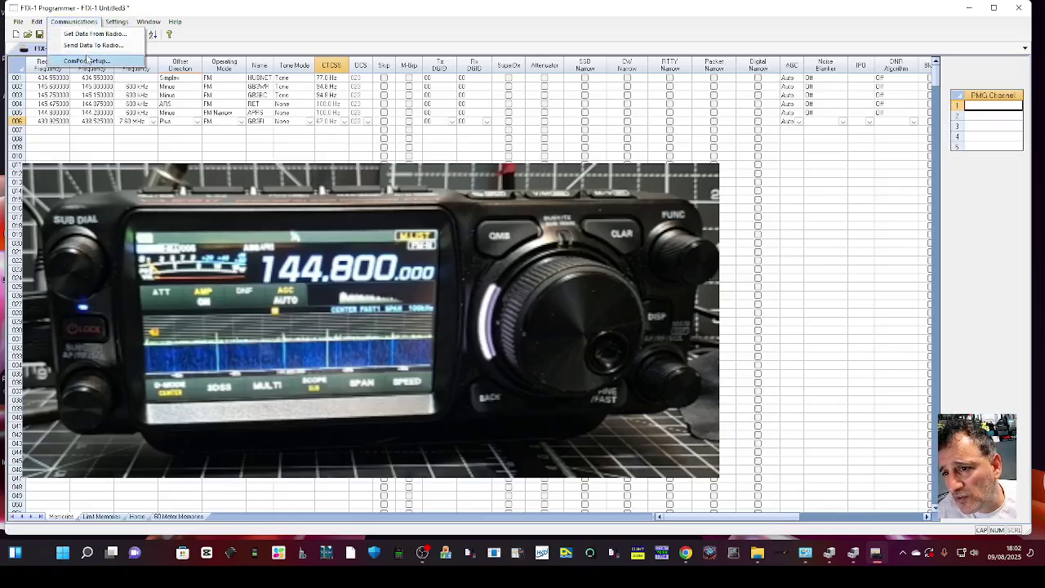
pyautogui.click(85, 53)
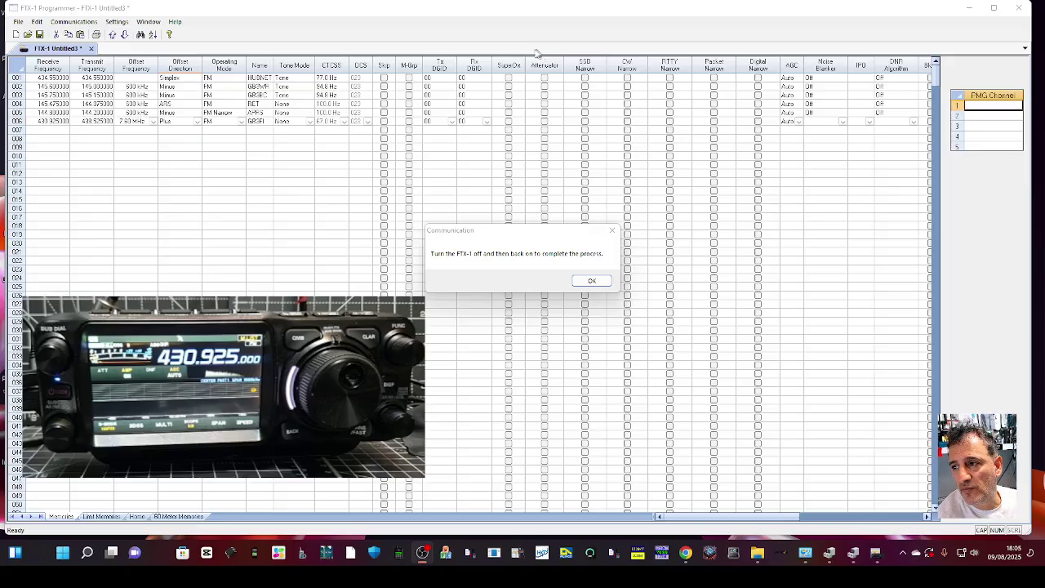
pyautogui.click(599, 283)
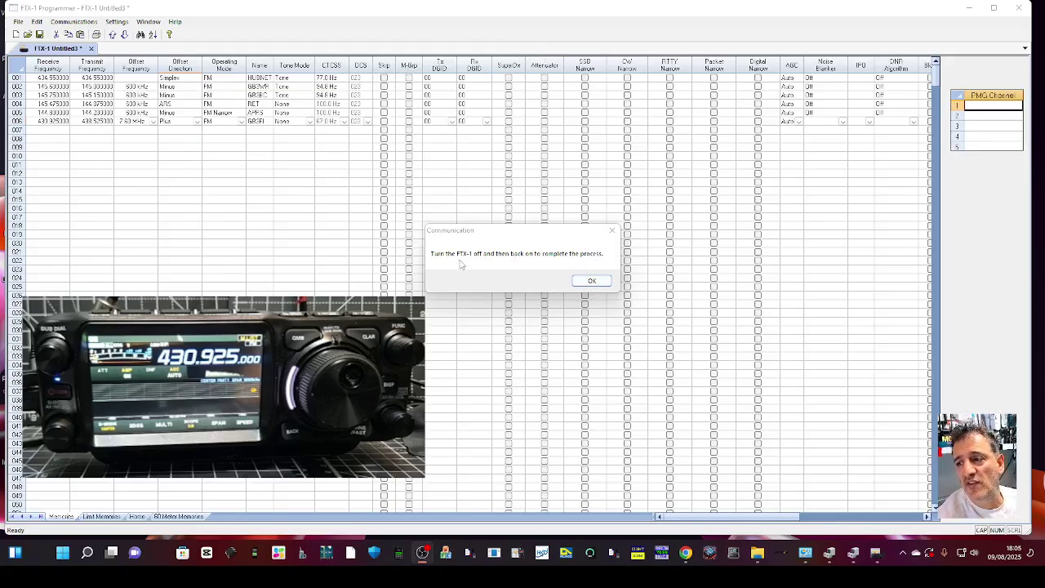
pyautogui.click(601, 285)
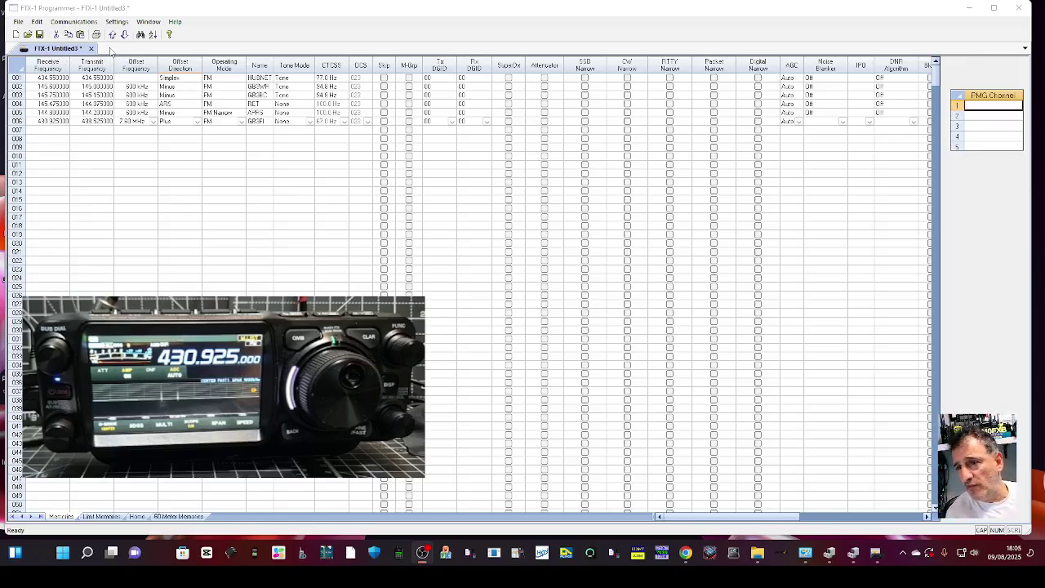
# - Run a RepeaterBook search with a 25-mile radius, adding 6 meter to the bands
pyautogui.click(18, 22)
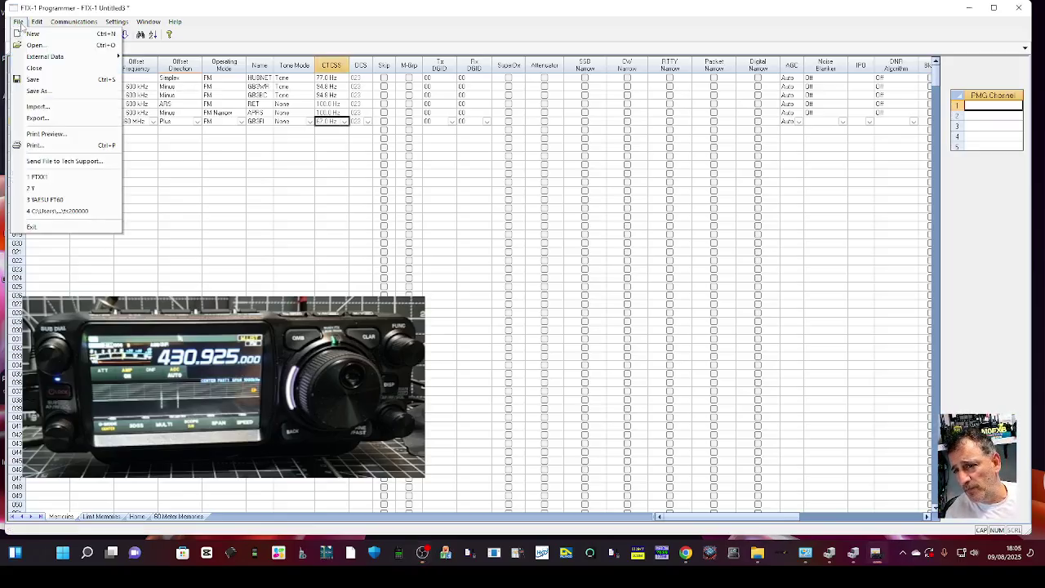
pyautogui.moveTo(51, 58)
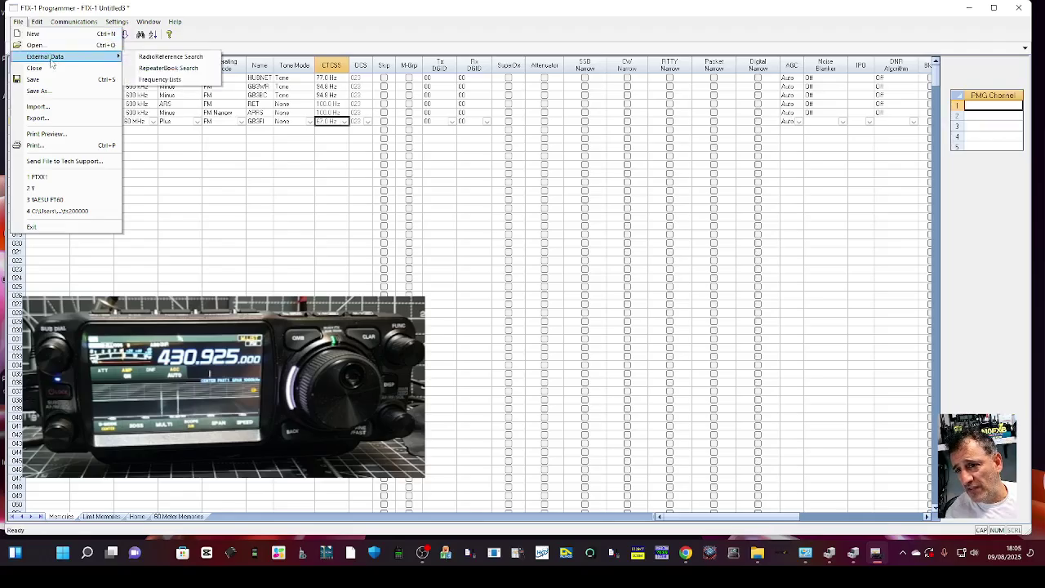
pyautogui.click(169, 69)
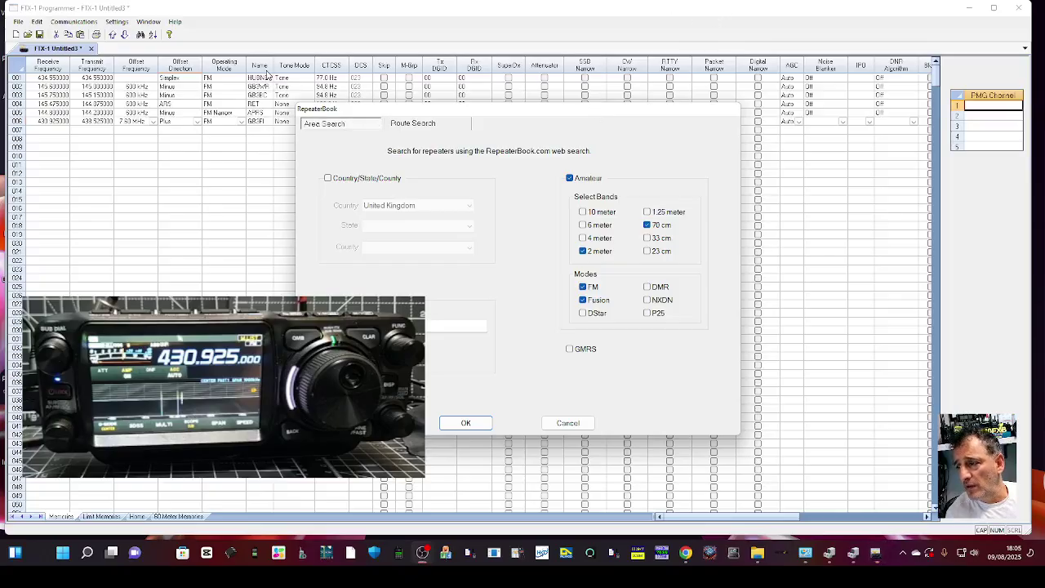
pyautogui.moveTo(516, 124); pyautogui.dragTo(688, 129)
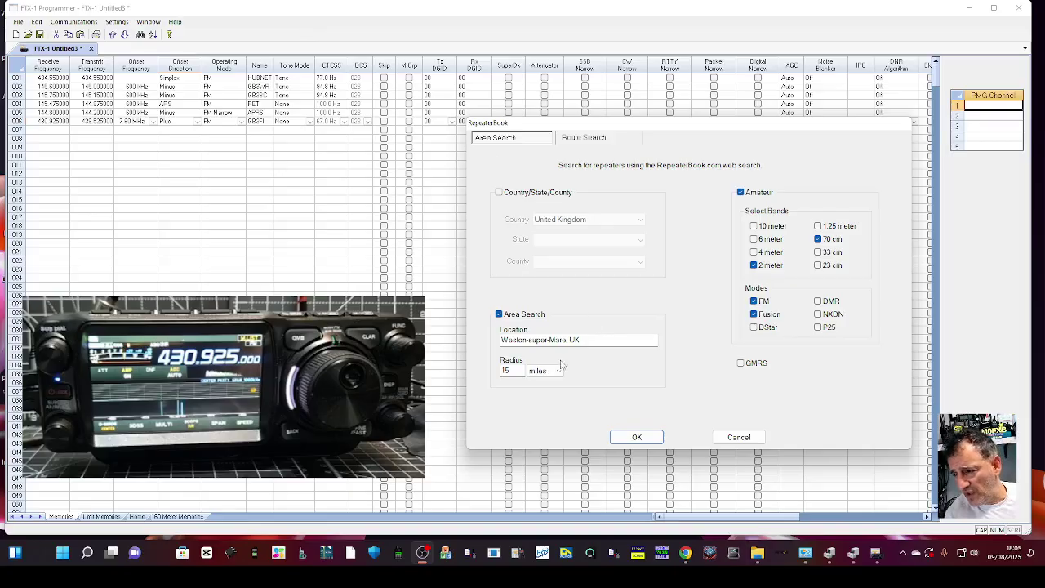
pyautogui.doubleClick(513, 370)
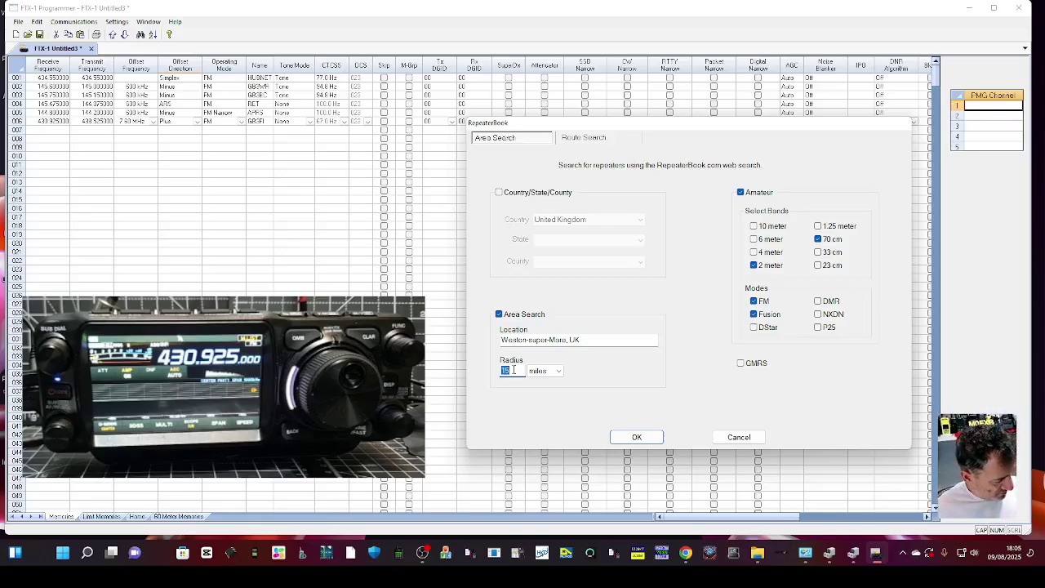
pyautogui.write('25')
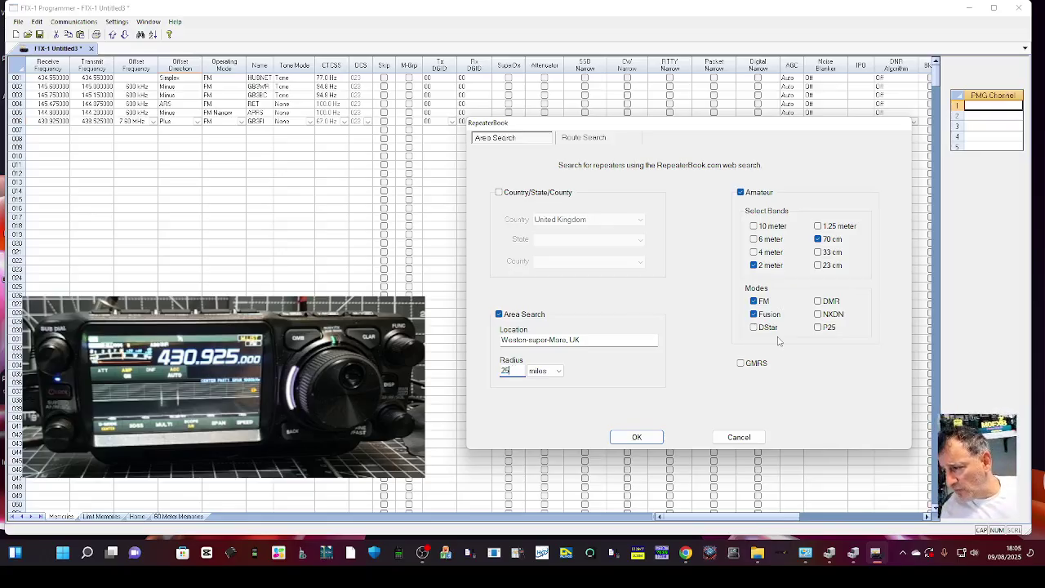
pyautogui.click(754, 239)
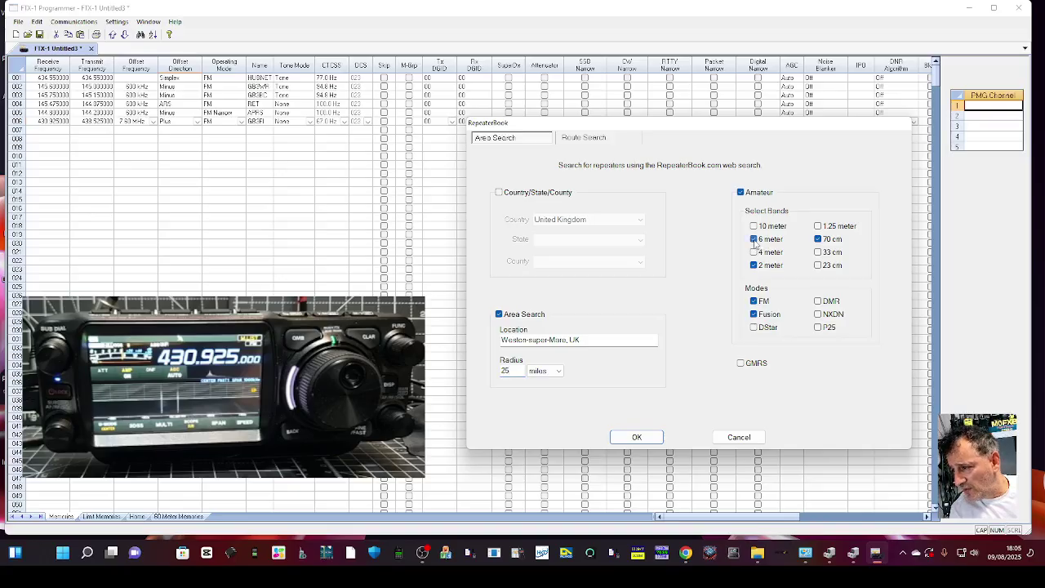
pyautogui.click(637, 437)
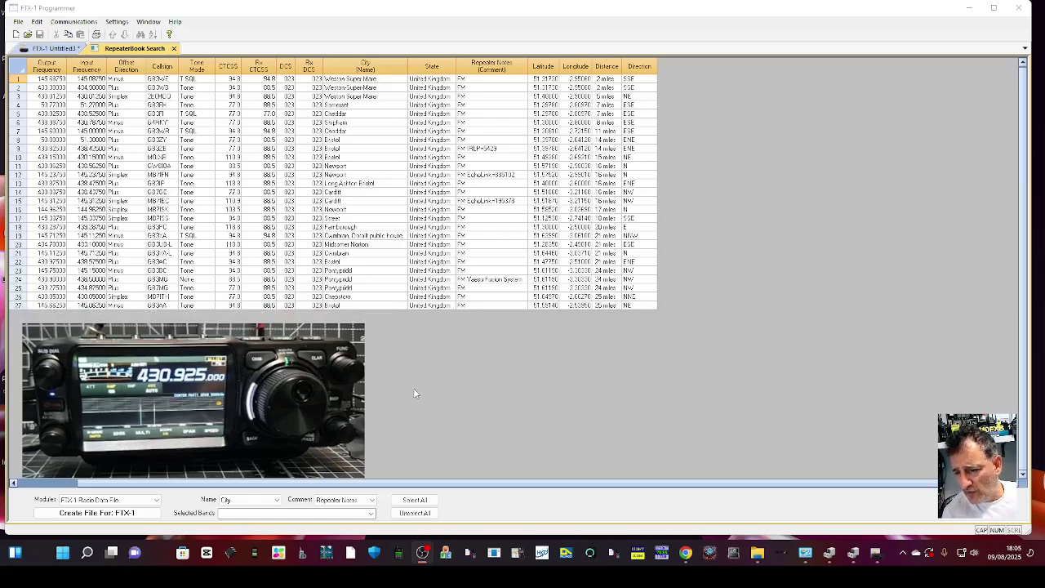
# - Set the import options: City as channel name, Repeater Notes as comment, all bands included
pyautogui.click(266, 502)
pyautogui.click(245, 514)
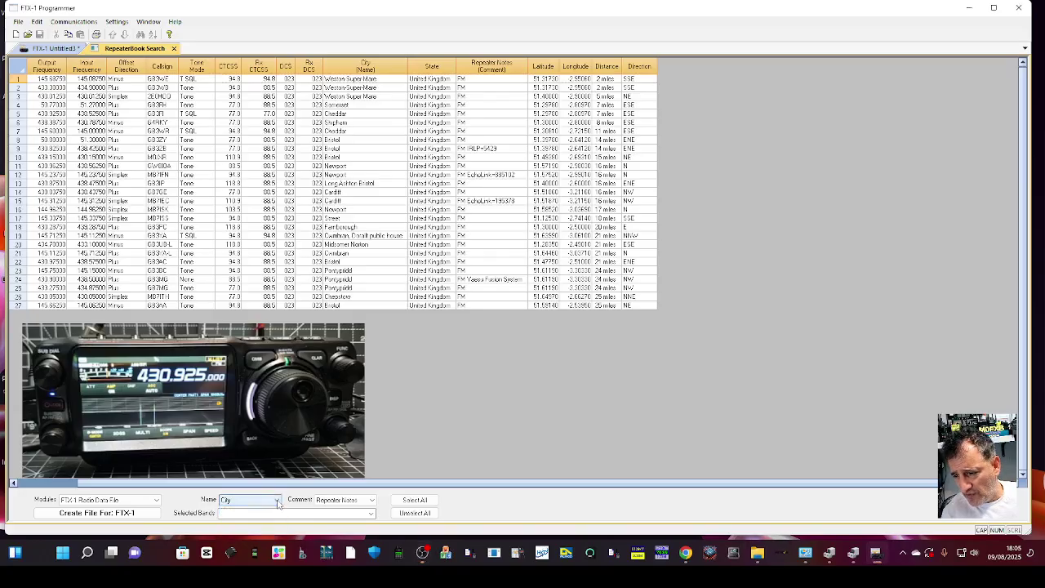
pyautogui.click(372, 500)
pyautogui.click(373, 501)
pyautogui.click(373, 500)
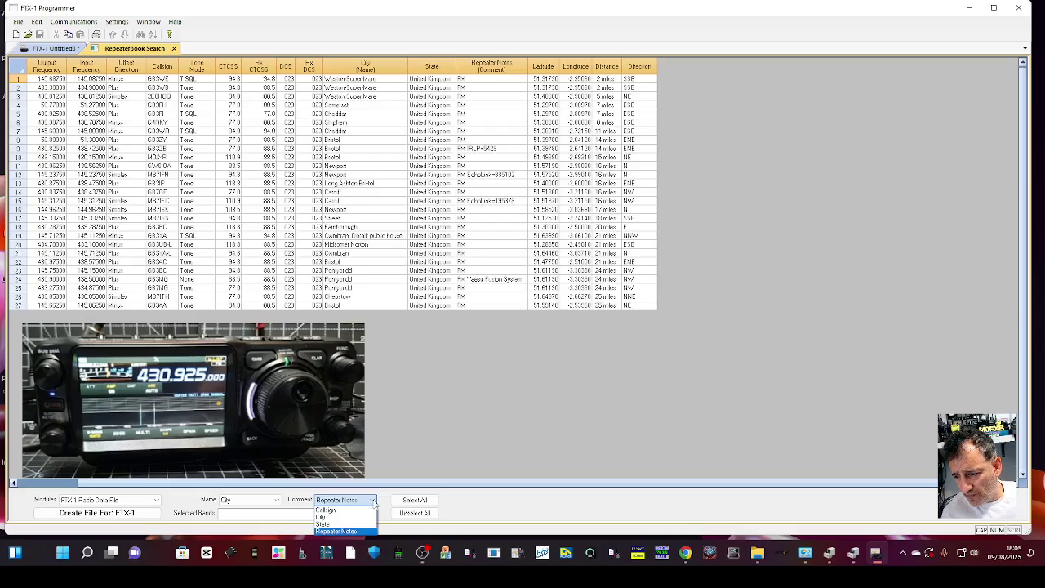
pyautogui.click(373, 501)
pyautogui.click(415, 499)
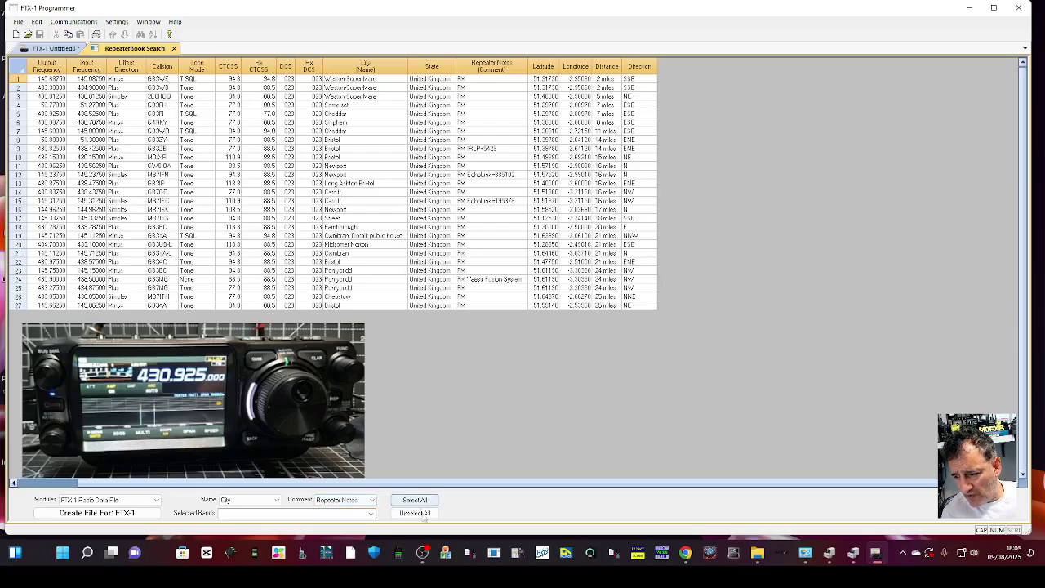
pyautogui.click(420, 514)
pyautogui.click(371, 515)
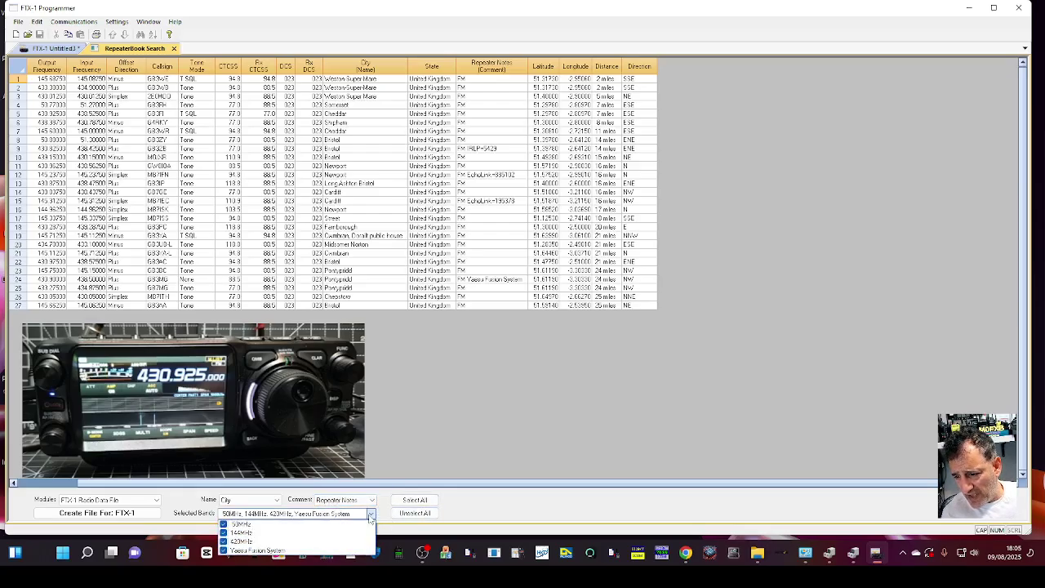
pyautogui.click(371, 515)
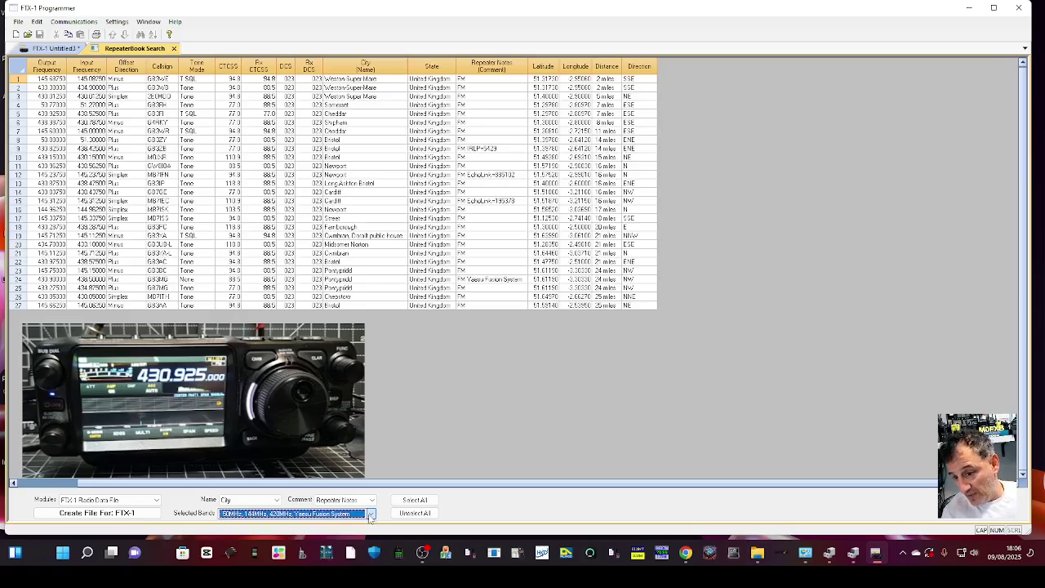
# - Select all 27 found repeaters and copy them
pyautogui.click(415, 500)
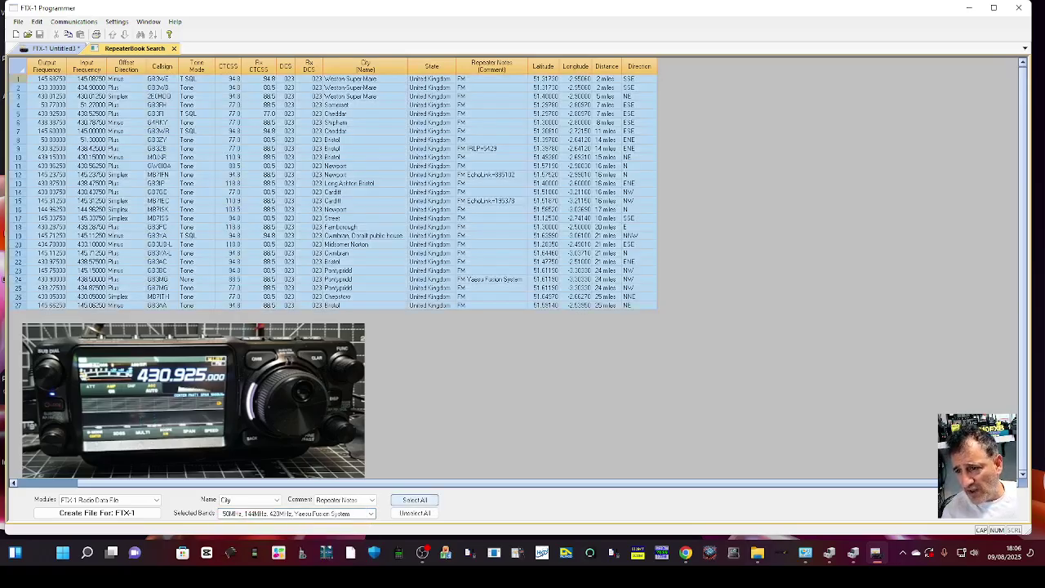
pyautogui.rightClick(198, 154)
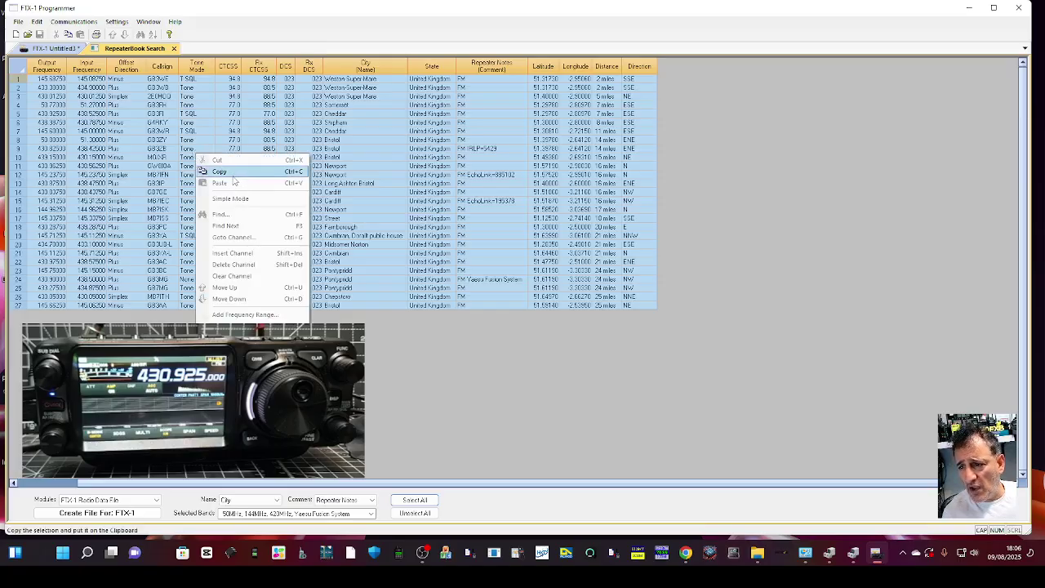
pyautogui.click(232, 175)
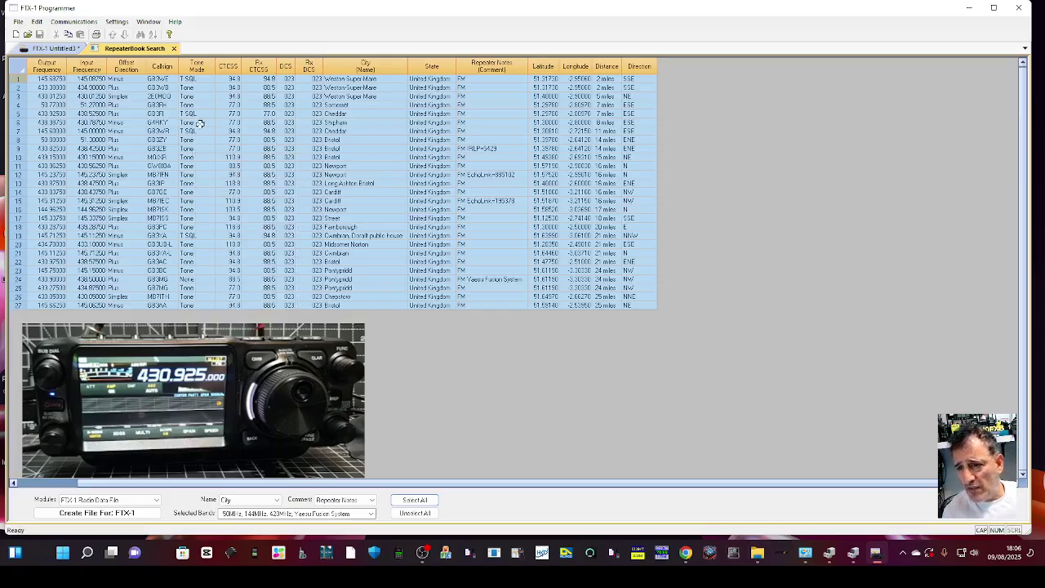
pyautogui.click(37, 22)
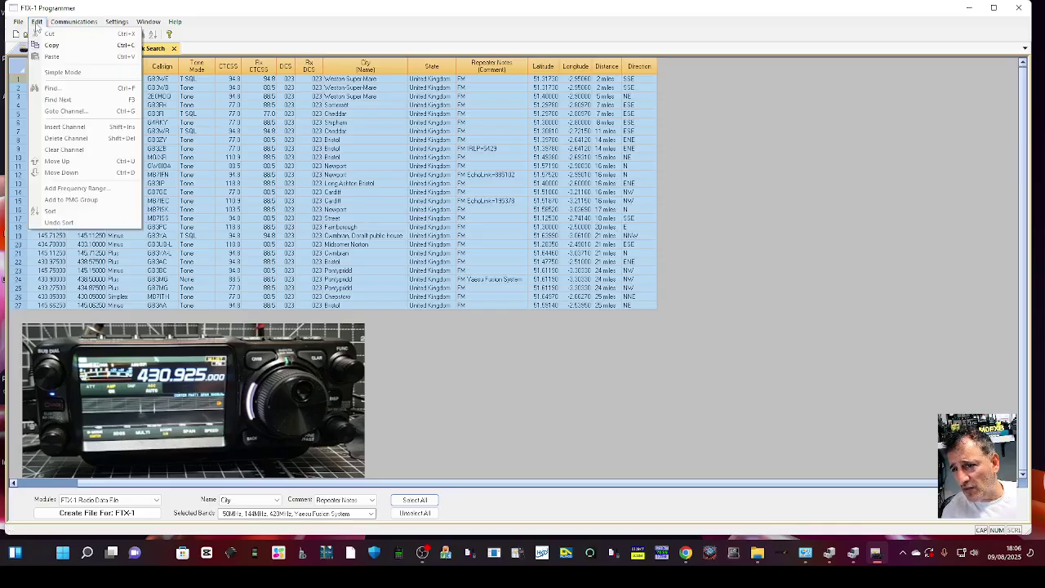
pyautogui.click(53, 46)
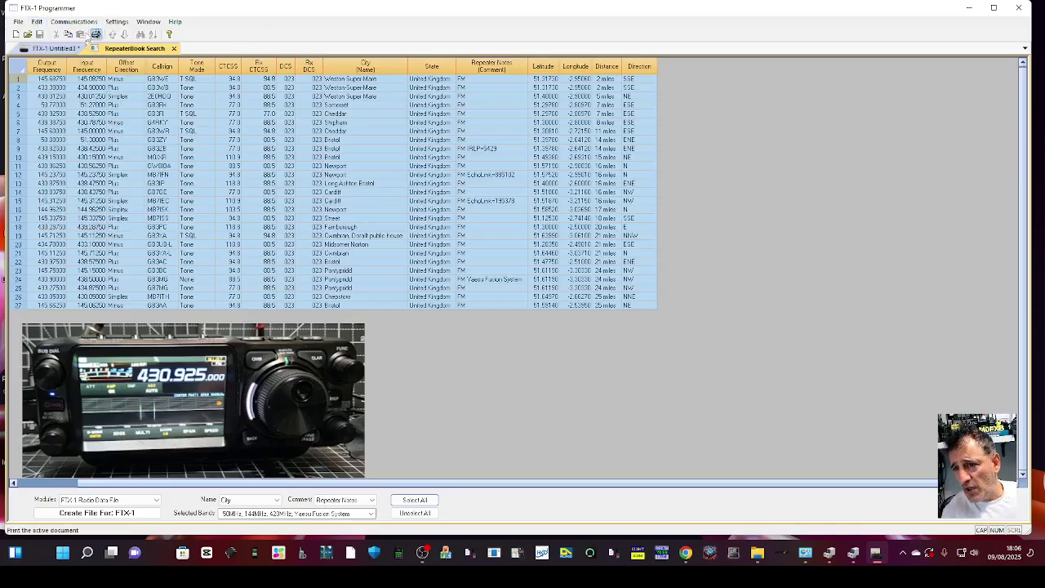
# - Paste the 27 repeaters into Untitled3 starting at channel 007, then go back to RepeaterBook Search
pyautogui.click(61, 47)
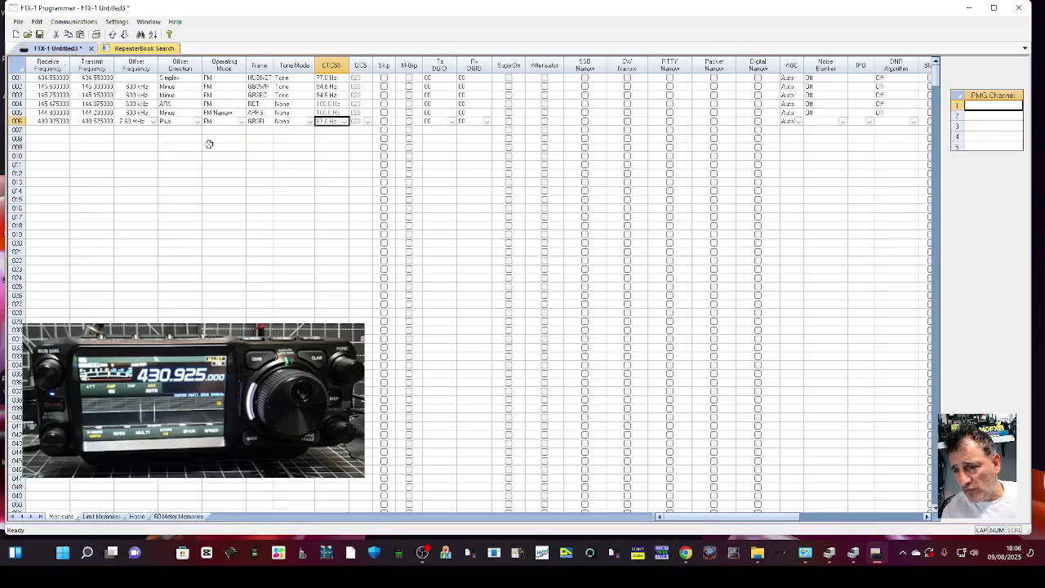
pyautogui.click(15, 131)
pyautogui.rightClick(15, 133)
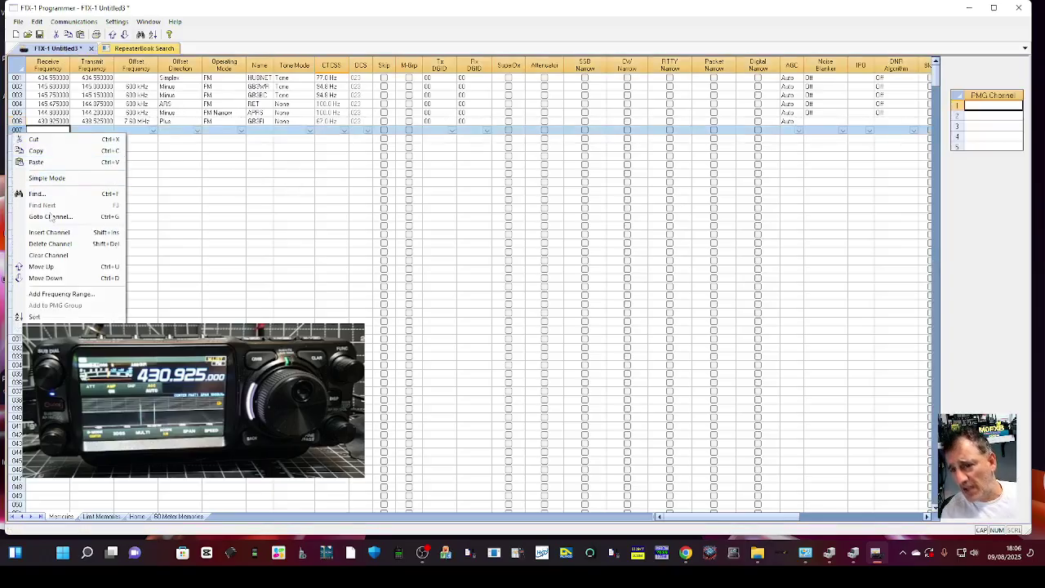
pyautogui.click(44, 167)
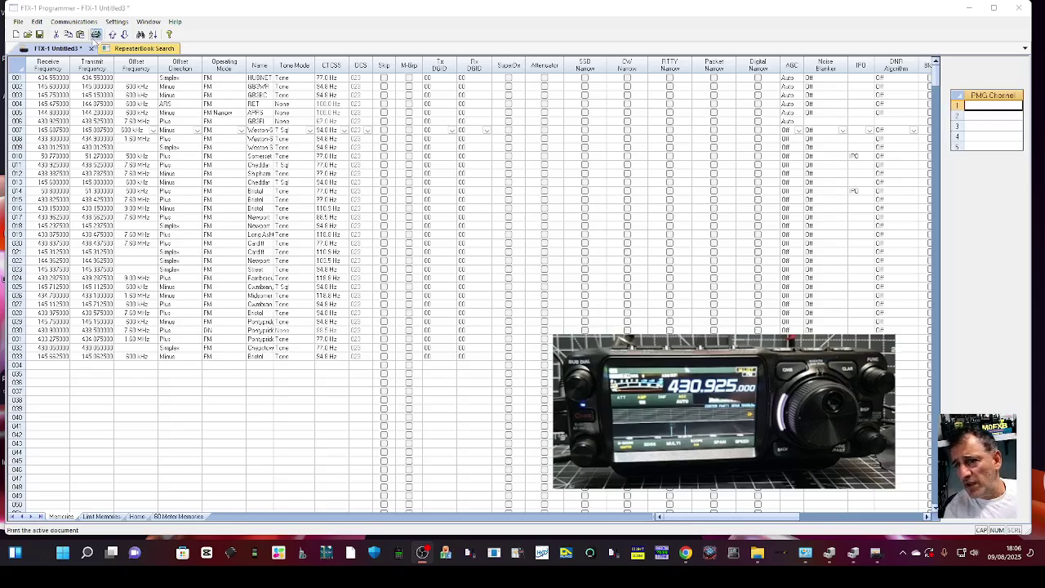
pyautogui.click(141, 49)
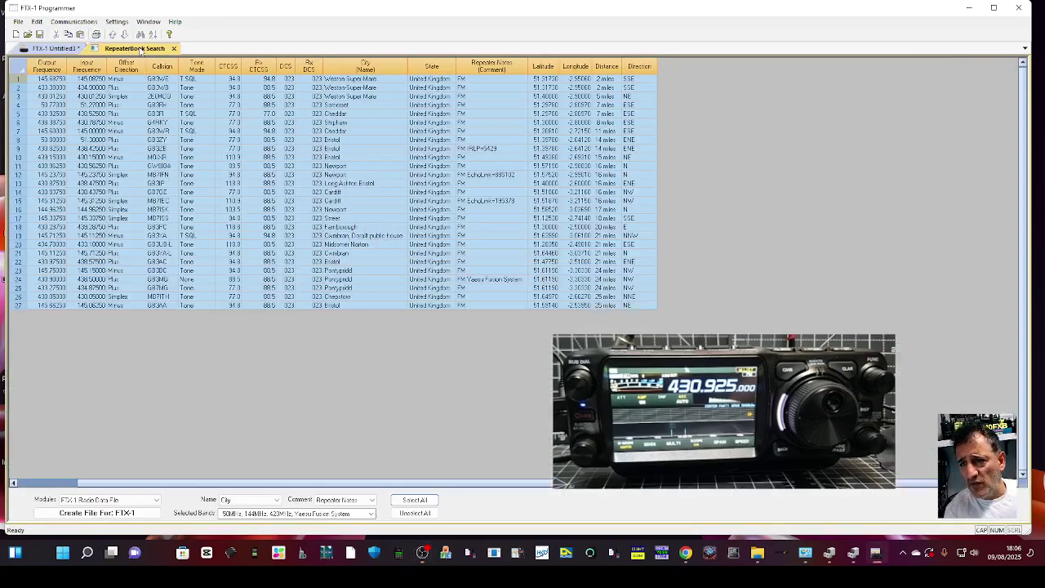
# - Send the Untitled3 memory channels to the FTX-1 with Communications > Send Data To Radio
pyautogui.click(54, 49)
pyautogui.click(82, 22)
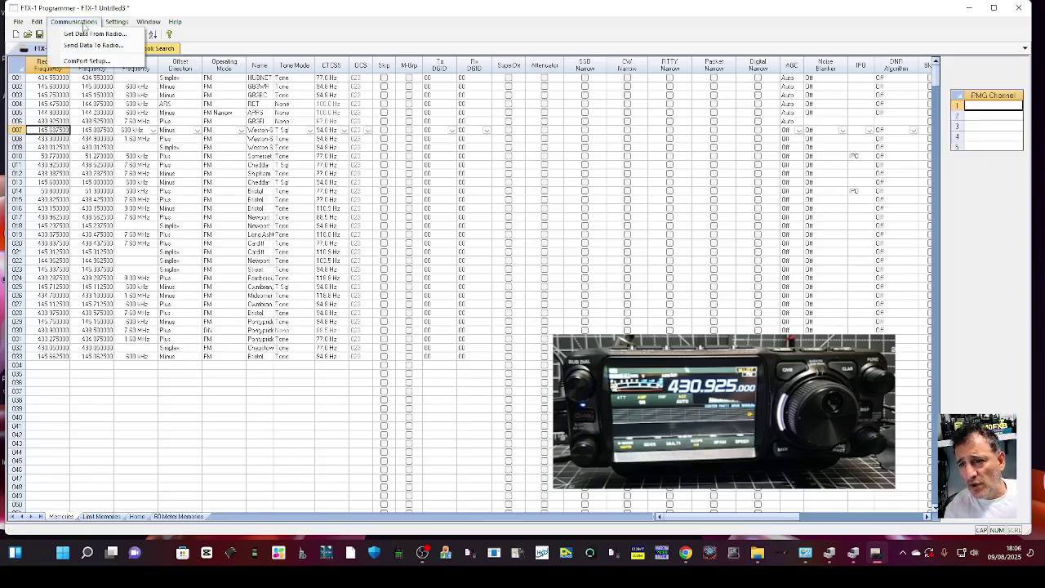
pyautogui.click(92, 45)
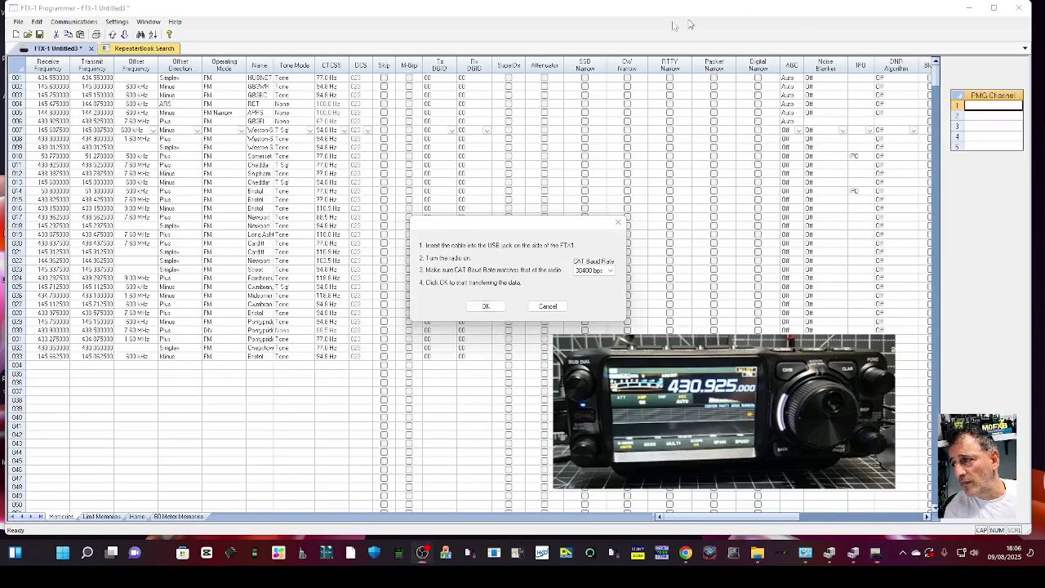
pyautogui.click(474, 306)
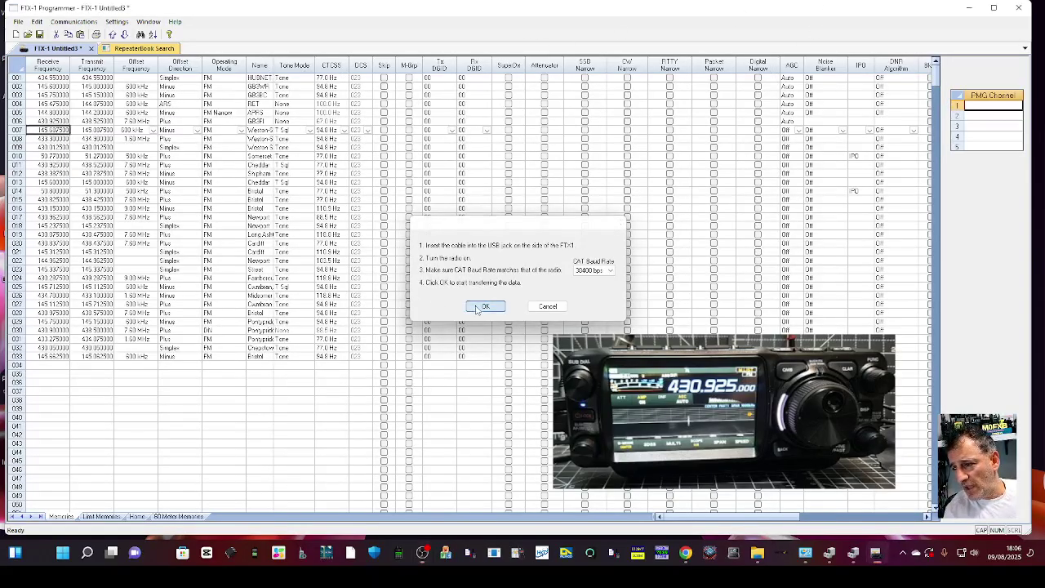